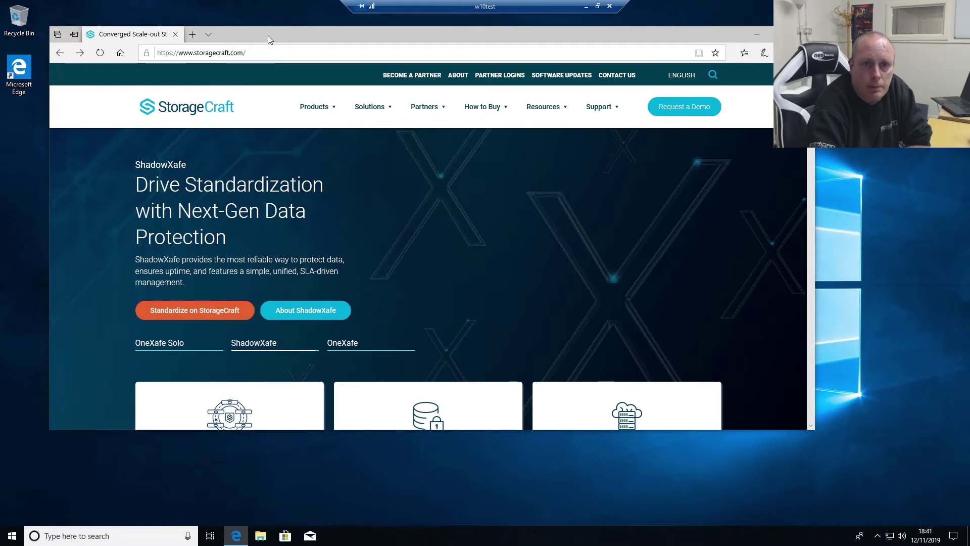
Move the Edge window slightly down and right over the StorageCraft homepage
drag(268, 35, 284, 63)
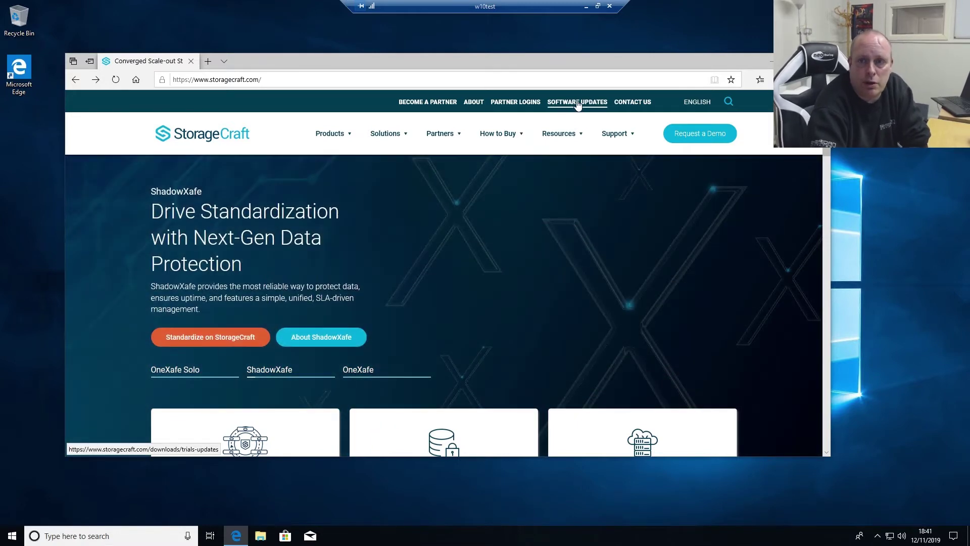
Download the 64-bit ShadowProtect SPX (Windows) installer from StorageCraft's Software Downloads page
click(577, 103)
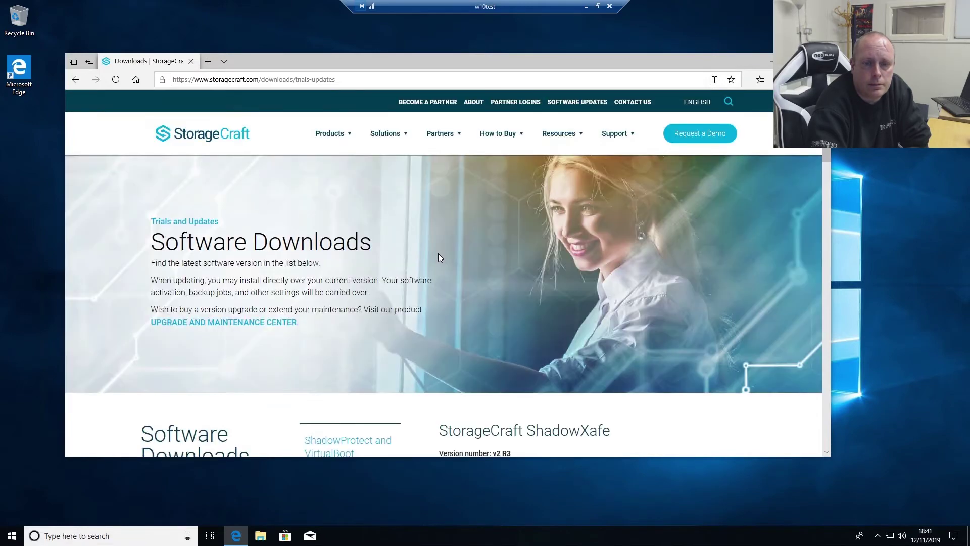
scroll(438, 253, down, 5)
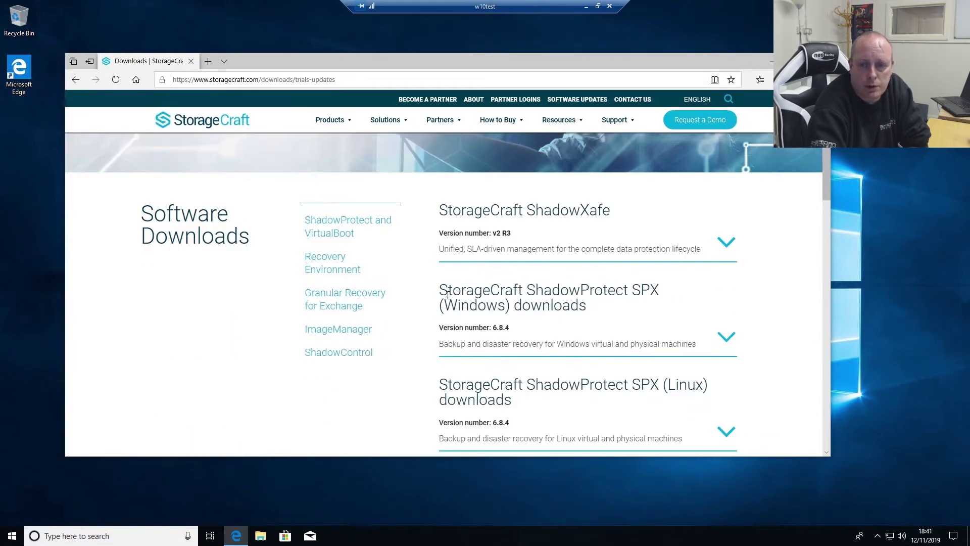
click(726, 337)
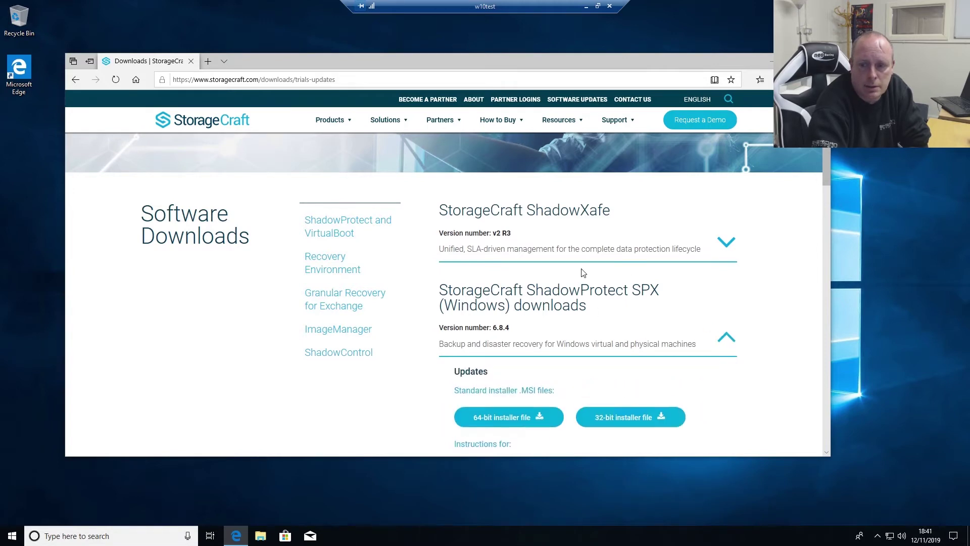
scroll(581, 272, down, 3)
click(526, 251)
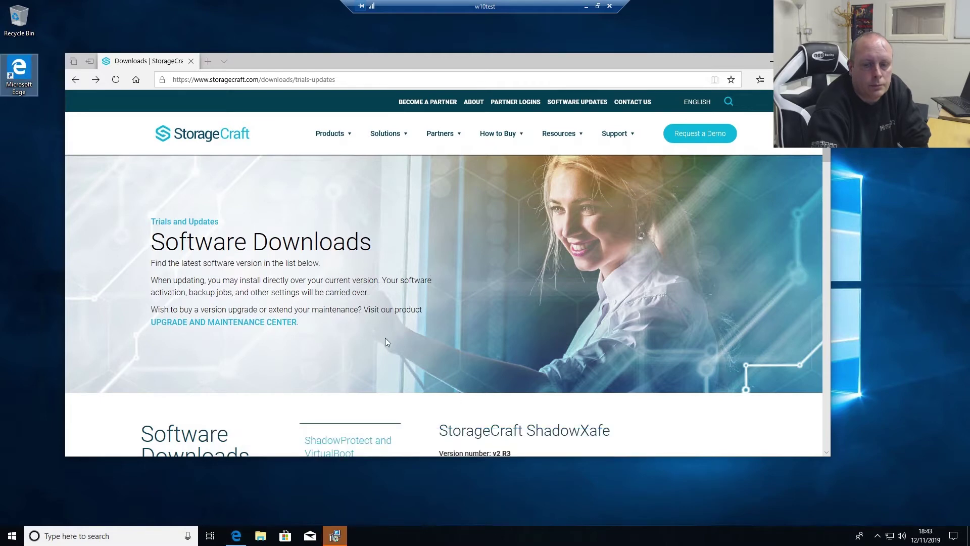
Run the SPX installer, accept the licence, and install the complete feature set
click(342, 532)
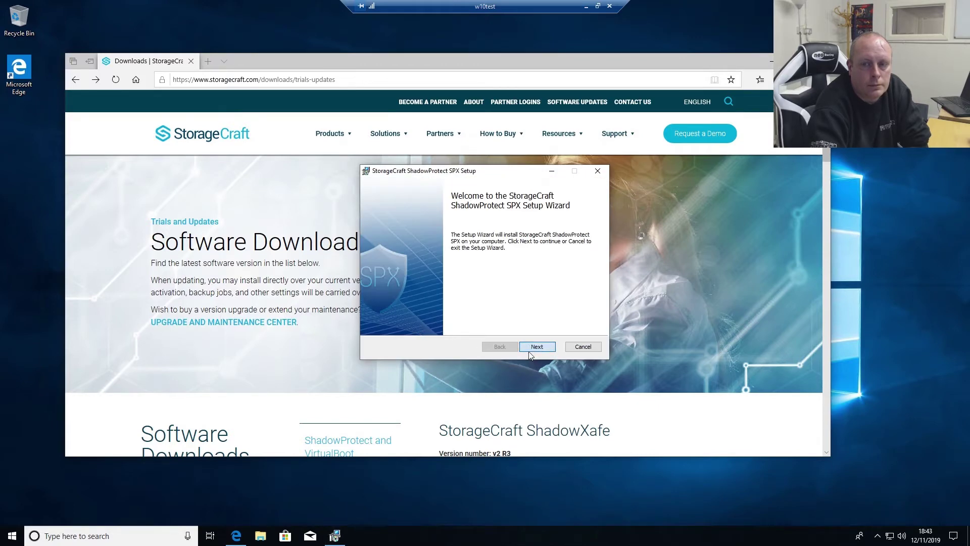
click(530, 348)
click(429, 325)
click(536, 347)
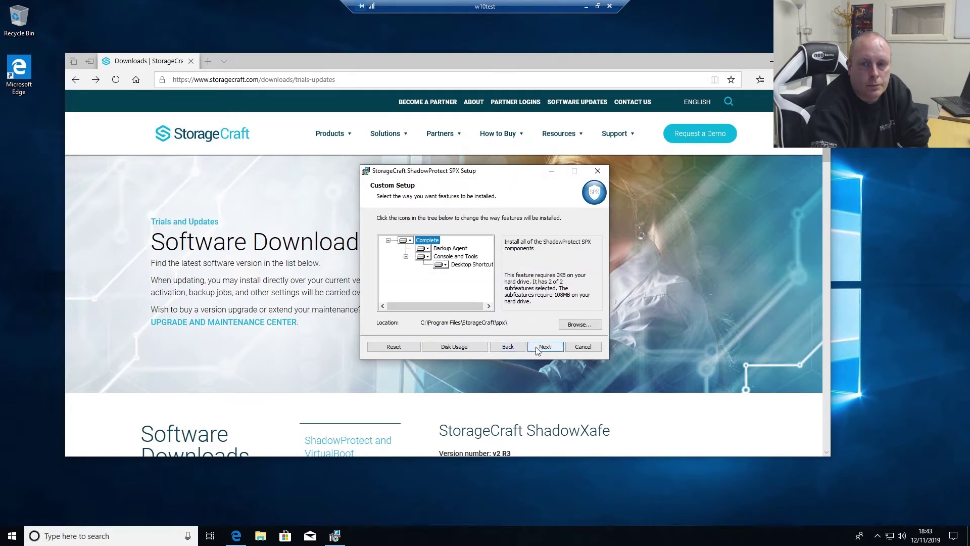
click(545, 348)
click(535, 348)
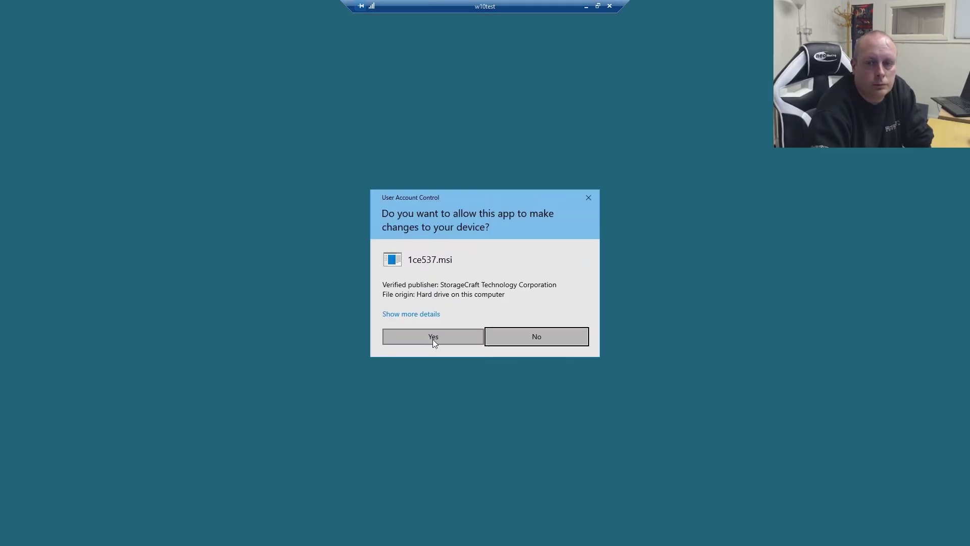
click(432, 337)
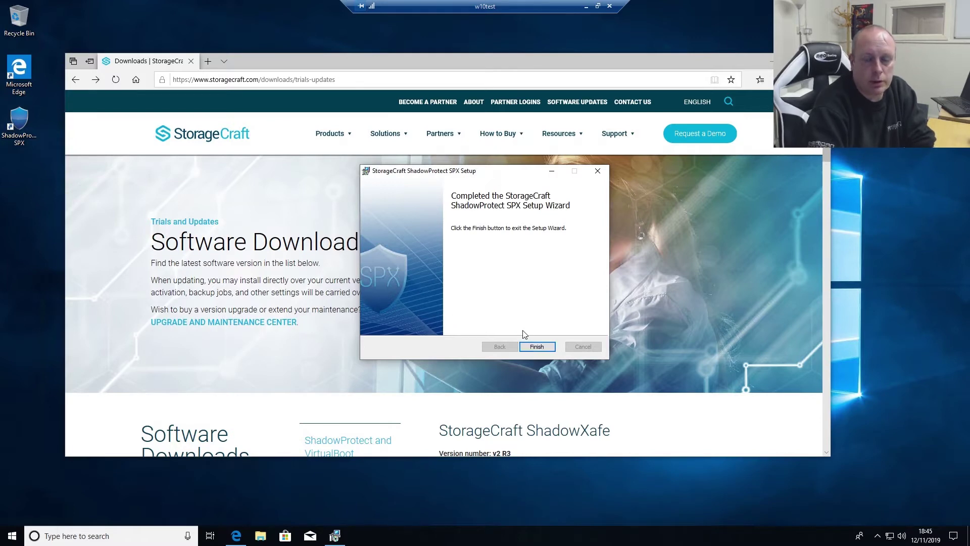
Finish the setup wizard and restart Windows to complete installation
click(537, 346)
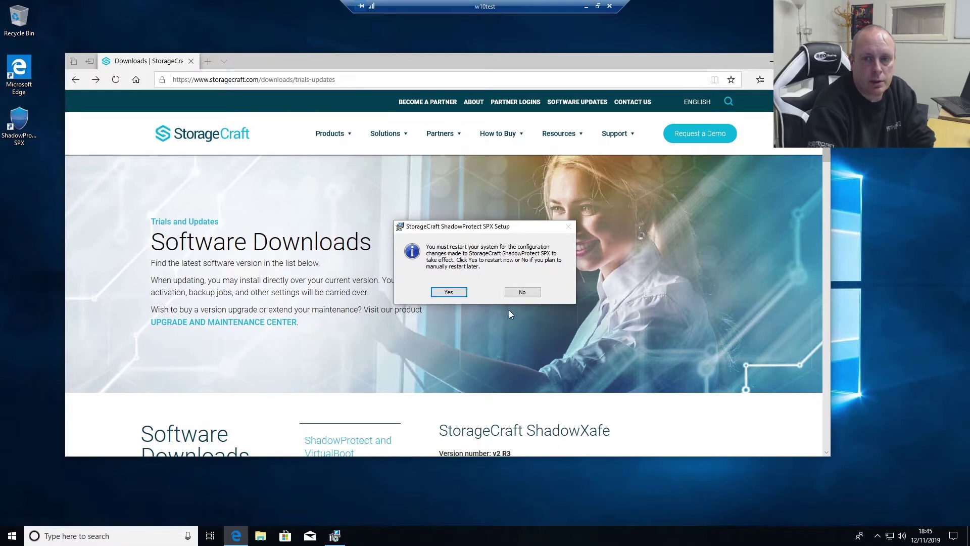
click(448, 292)
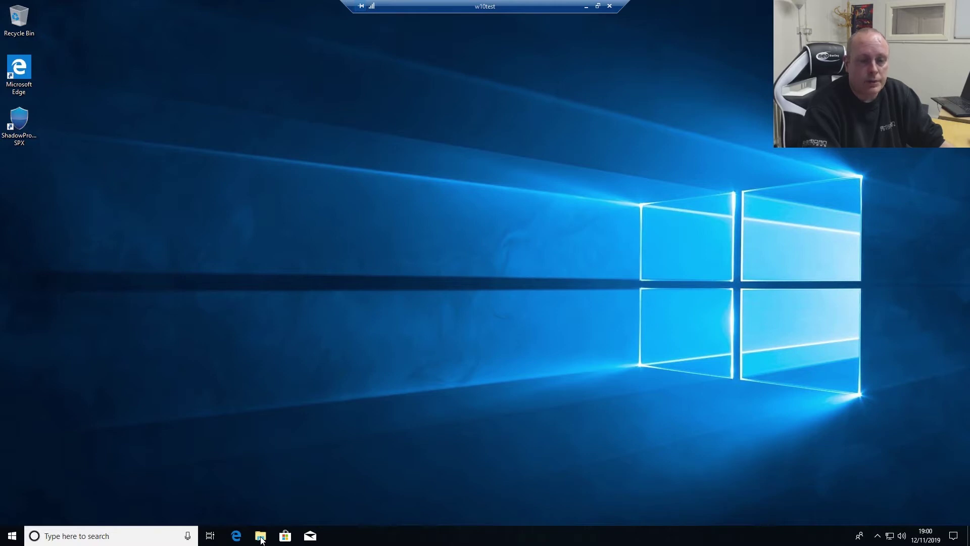
click(261, 537)
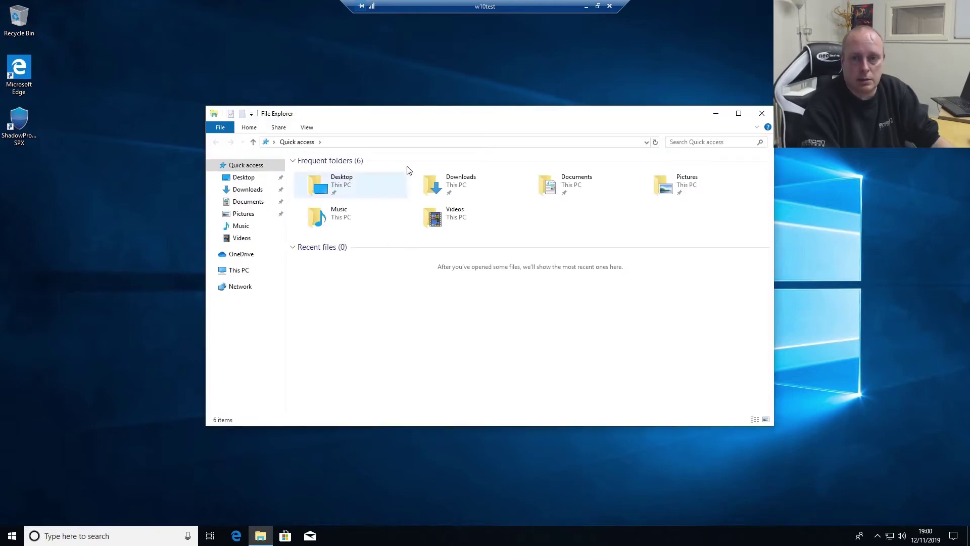
click(417, 142)
text(\\w10bdr)
key(Return)
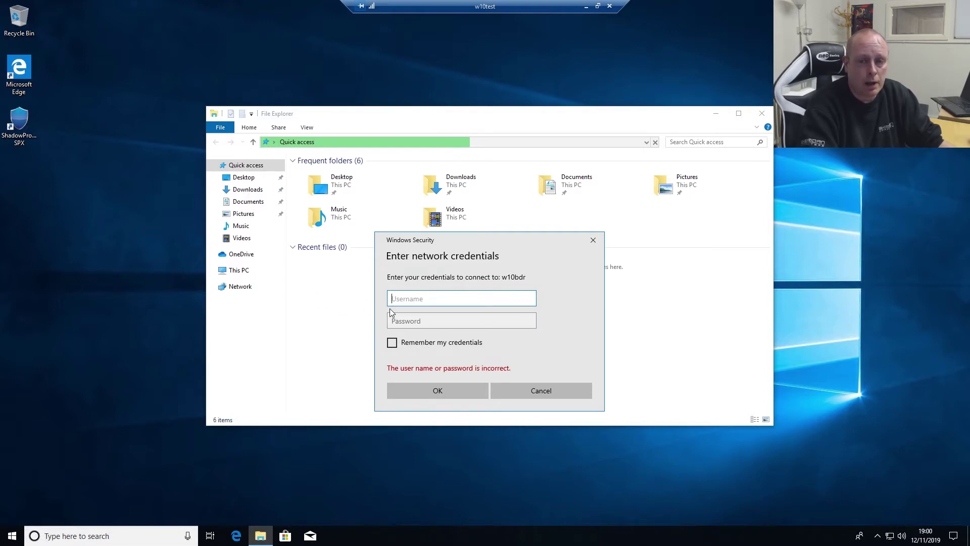
click(529, 390)
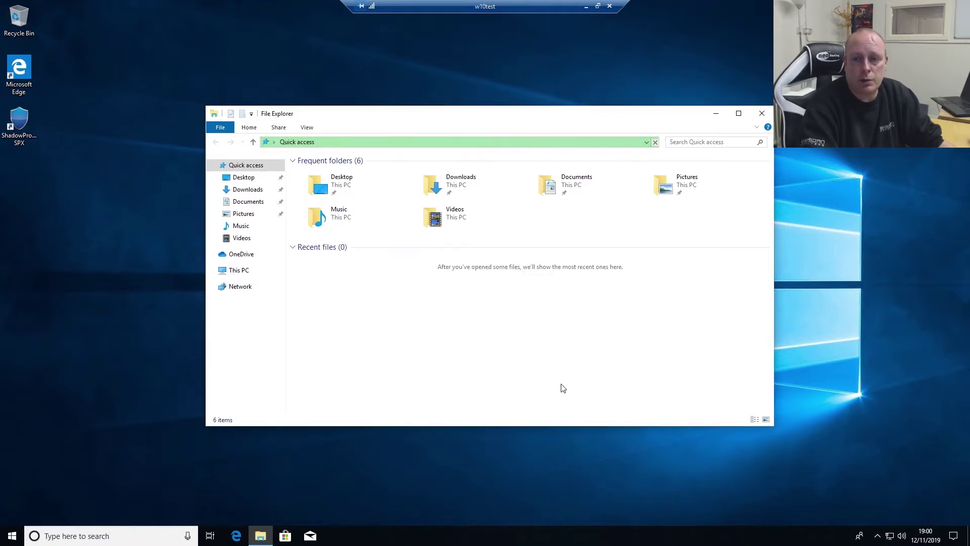
click(761, 113)
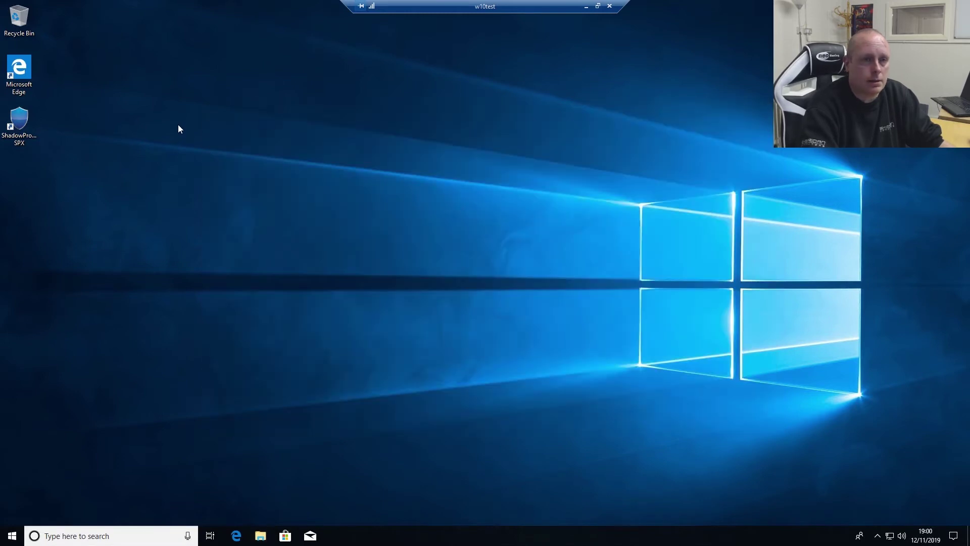
Launch ShadowProtect SPX and log in to the Local Session with the account password
double_click(19, 124)
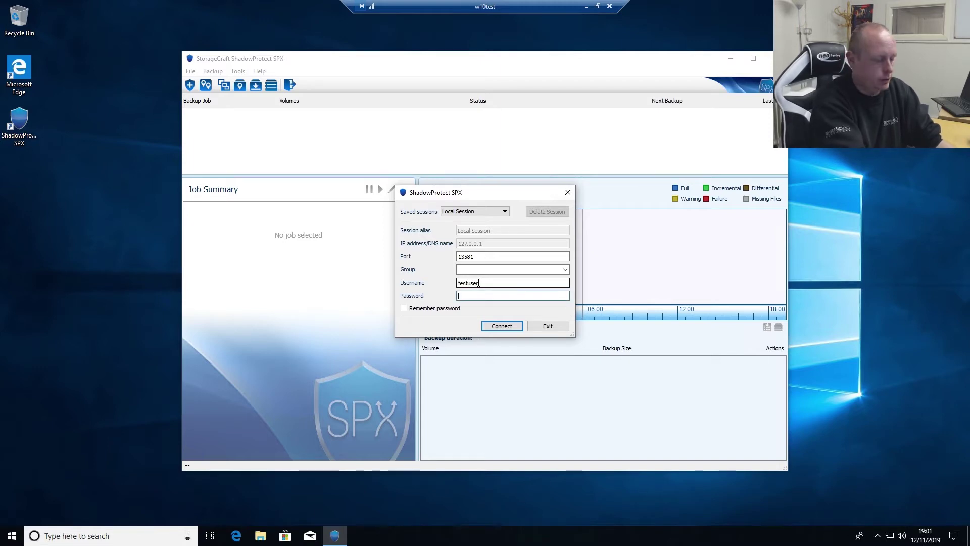
text(********)
key(Return)
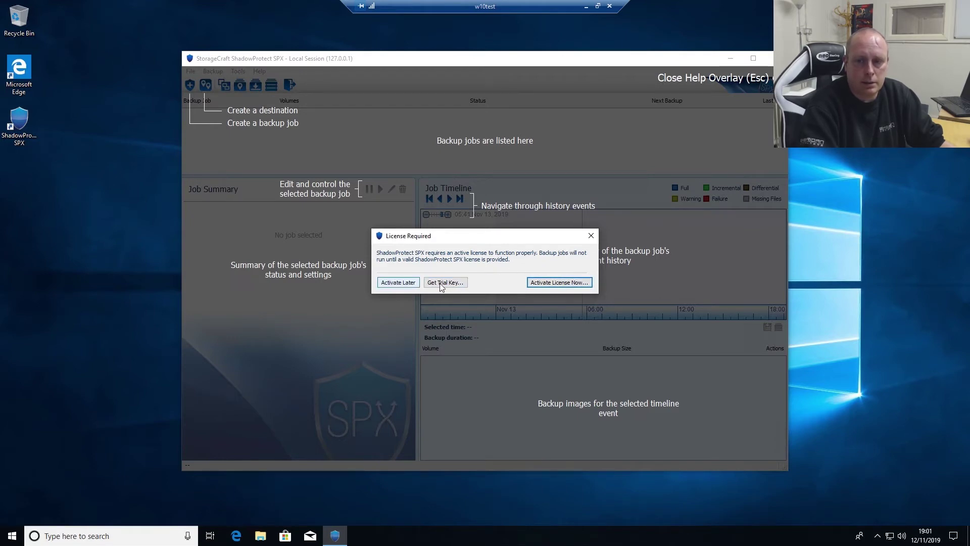
Activate a trial licence key by accepting the terms, then dismiss the help overlay
click(556, 282)
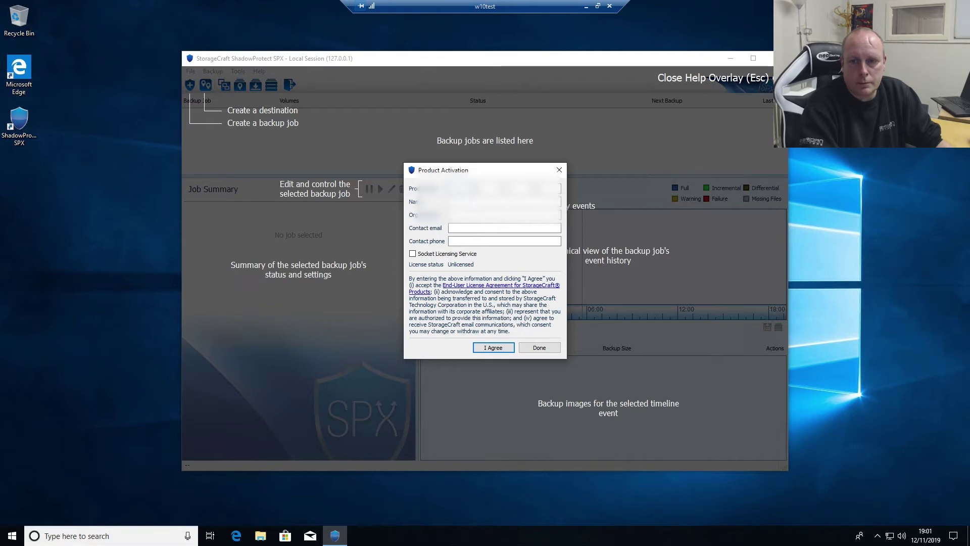
click(458, 227)
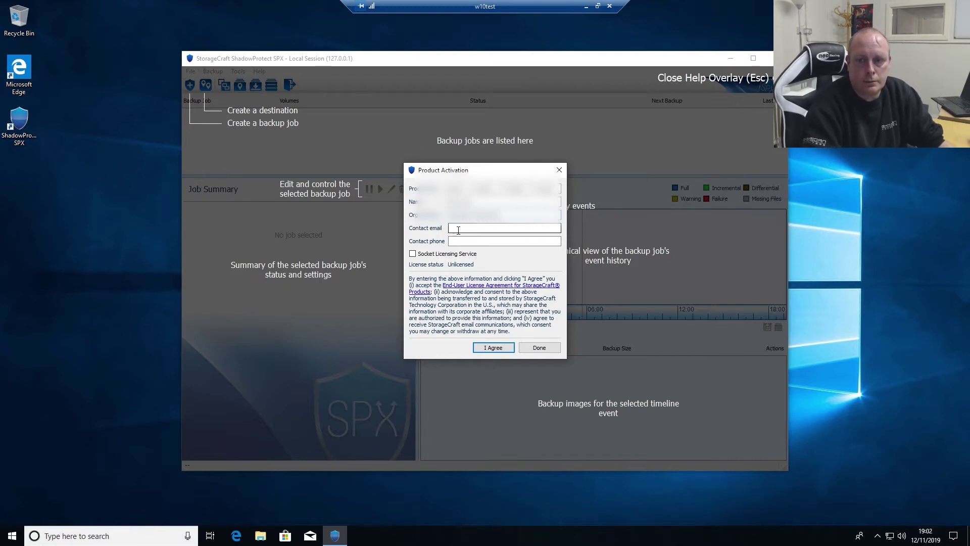
click(464, 227)
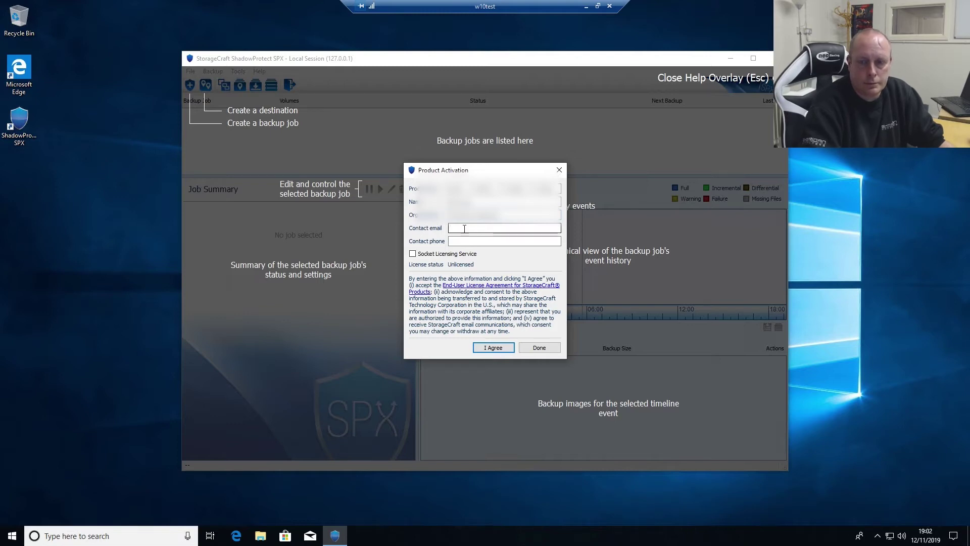
click(503, 349)
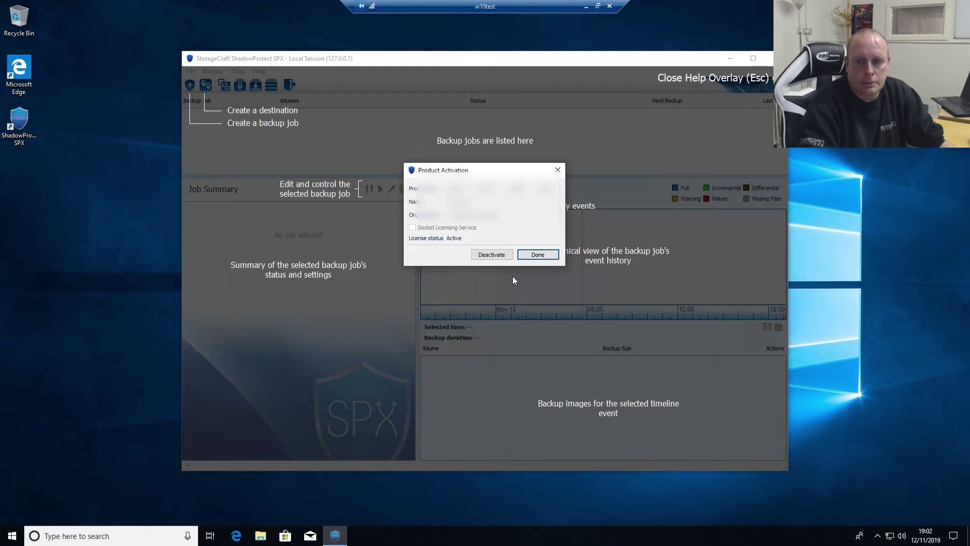
click(539, 255)
click(539, 254)
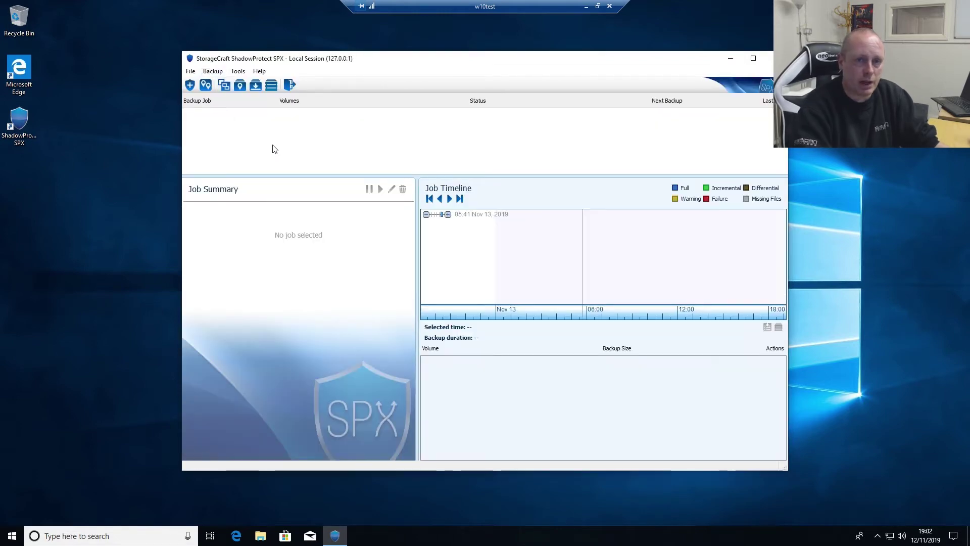
Add a new backup destination of type Network Share in the Destinations manager
click(216, 71)
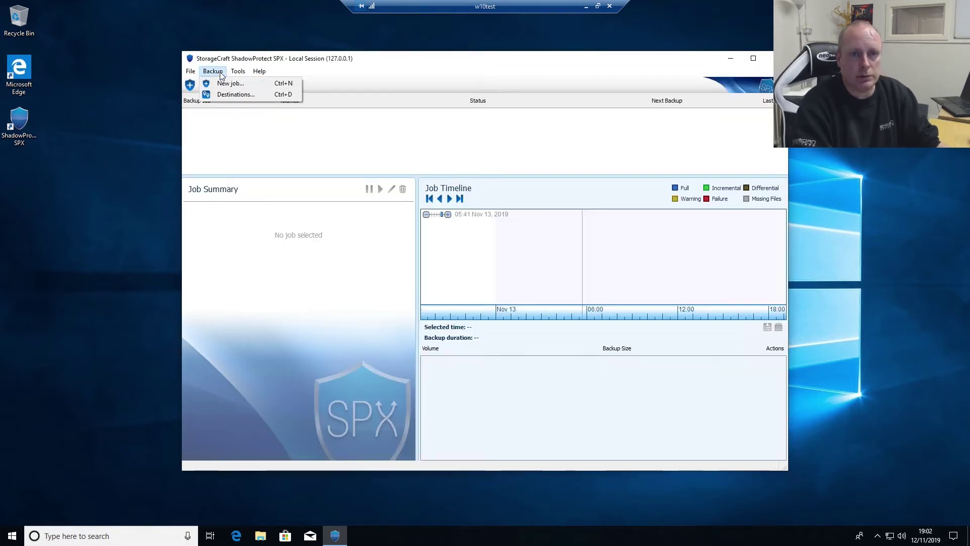
click(232, 96)
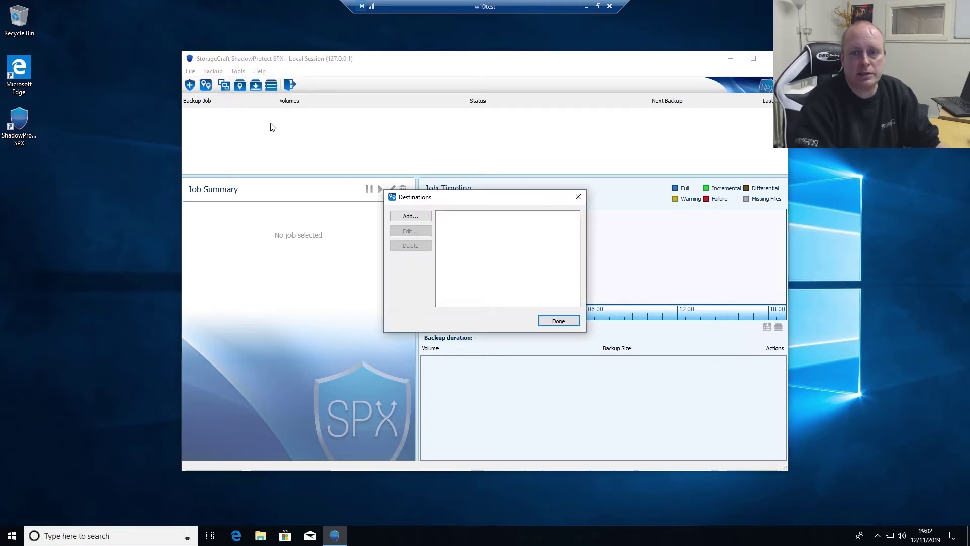
click(426, 219)
click(474, 201)
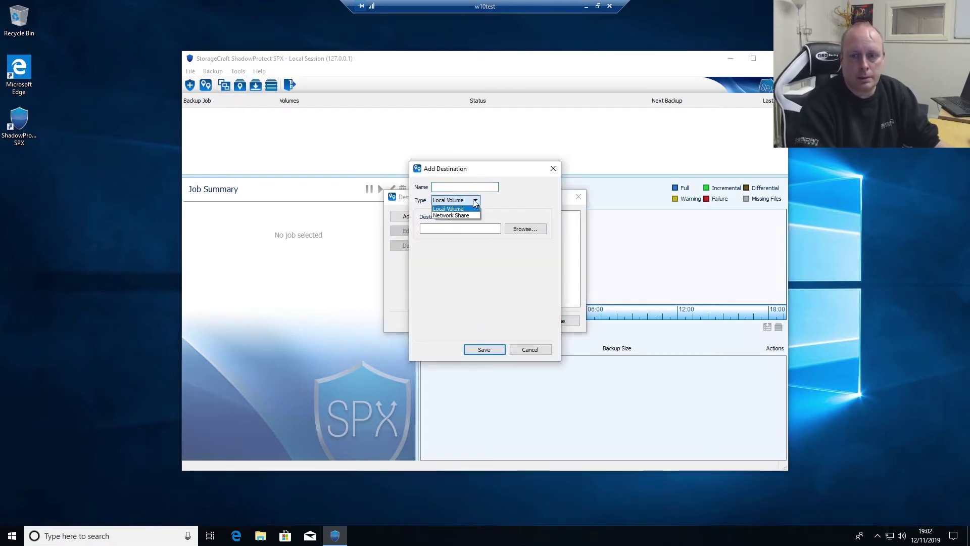
click(451, 216)
Name the destination 'BDR Server' and begin the store path with \\W10BDR\
click(464, 186)
text(BDR S)
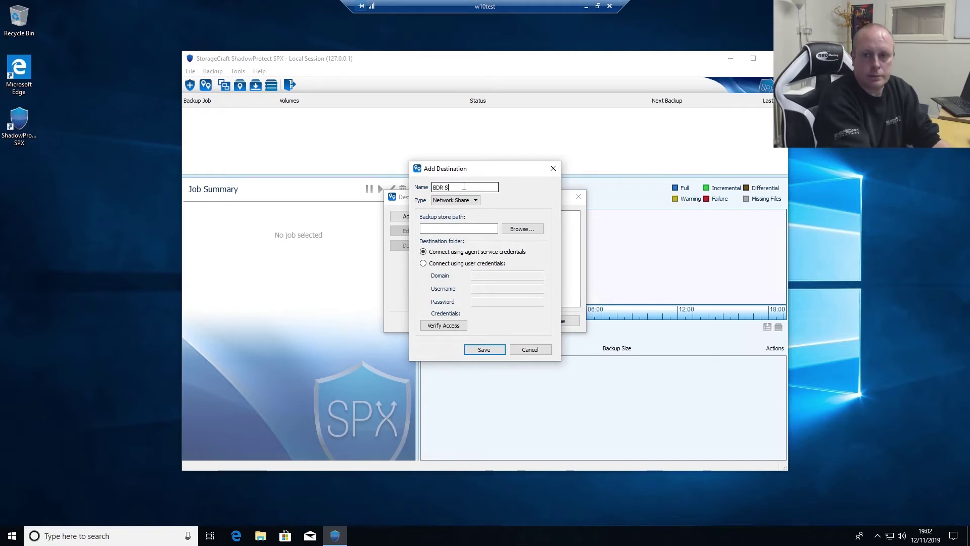
text(erver)
click(459, 229)
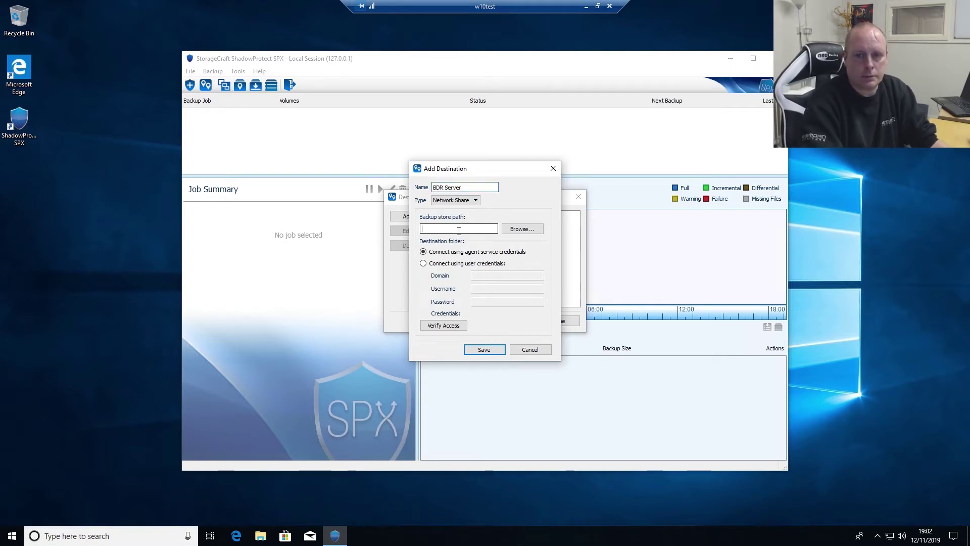
text(\\W10BDR\)
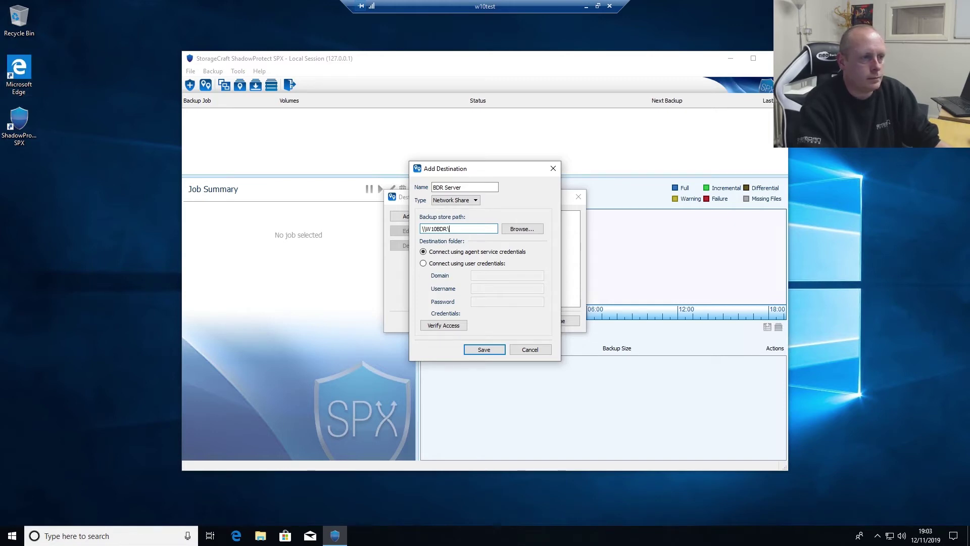
Sign in to the W10BDR virtual machine and open its data (E:) drive in File Explorer
key(alt+Tab)
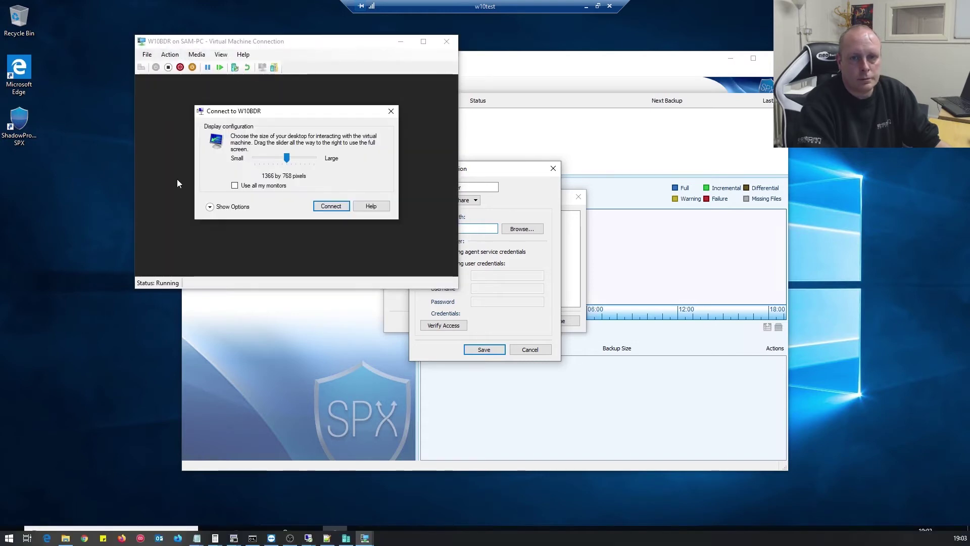
click(322, 205)
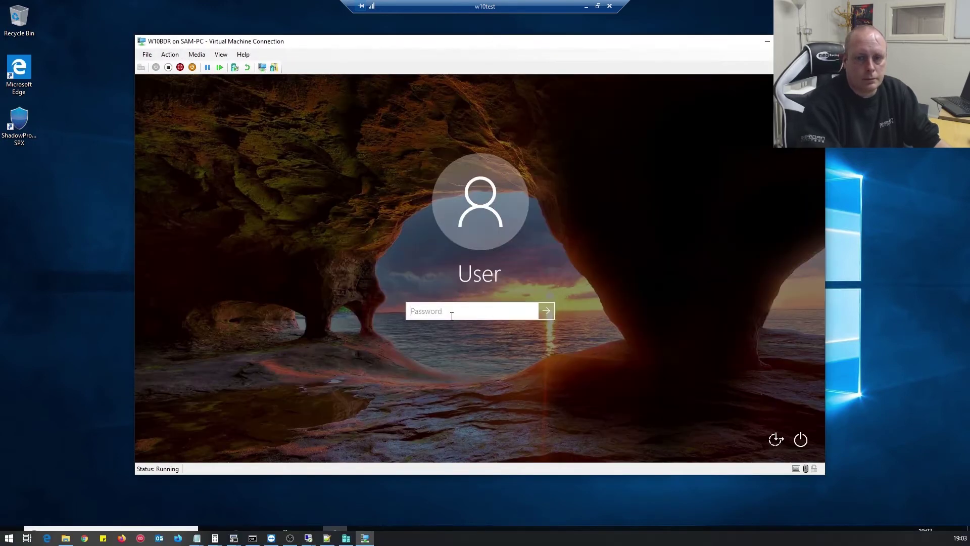
text(•••••••••)
key(Return)
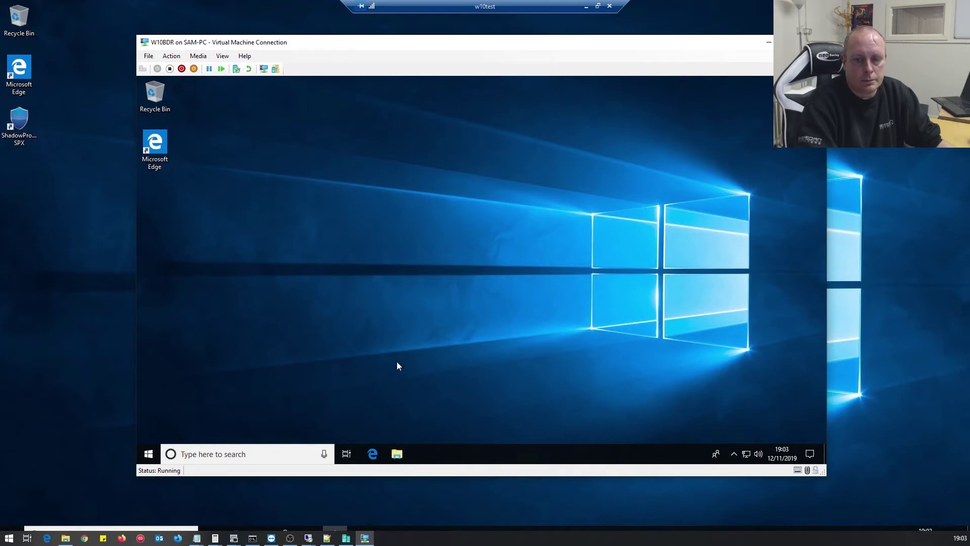
key(super+e)
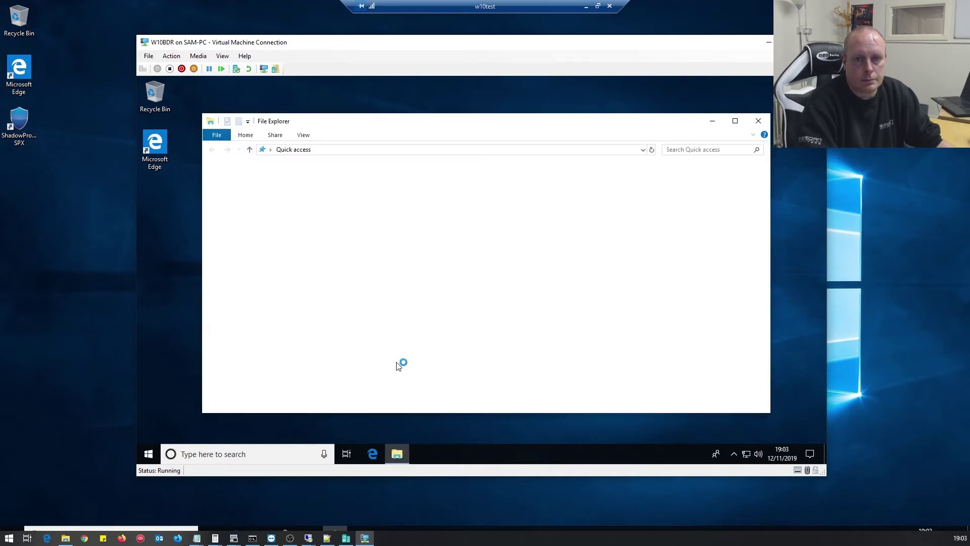
click(236, 279)
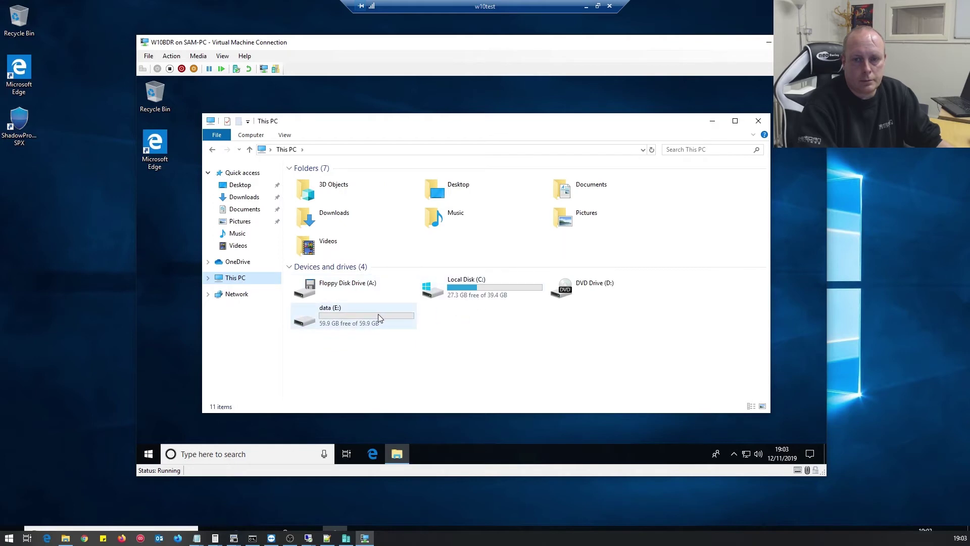
double_click(362, 315)
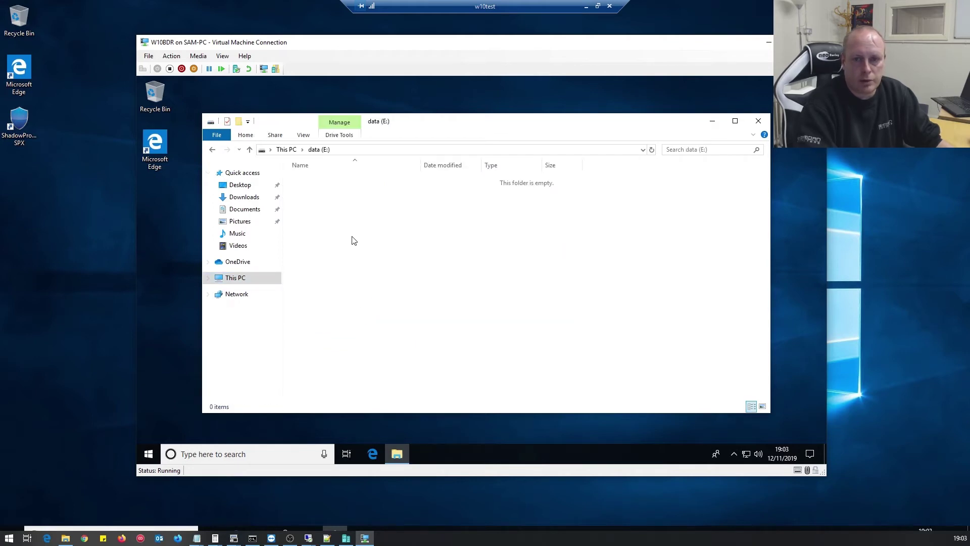
Create a new folder named 'backup' on the data (E:) drive
right_click(352, 238)
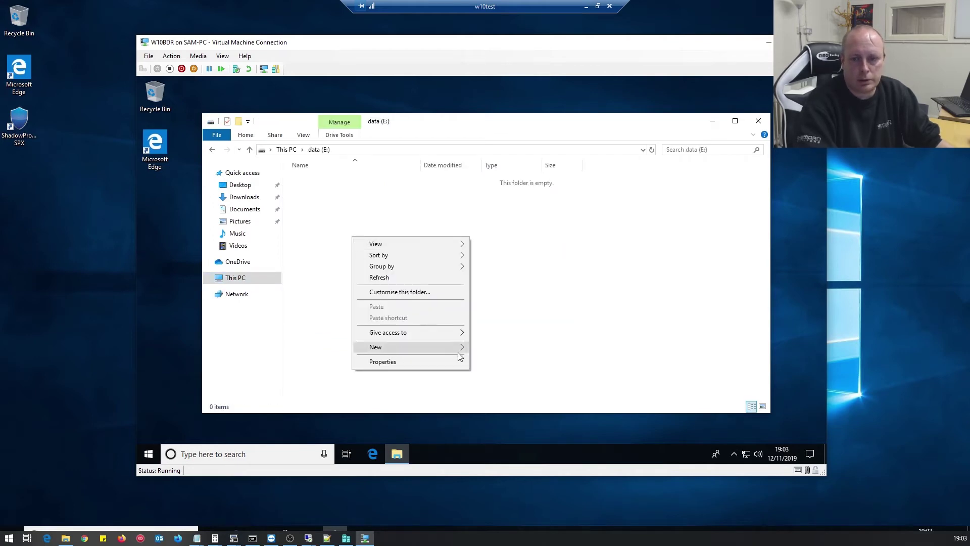
mouse_move(453, 351)
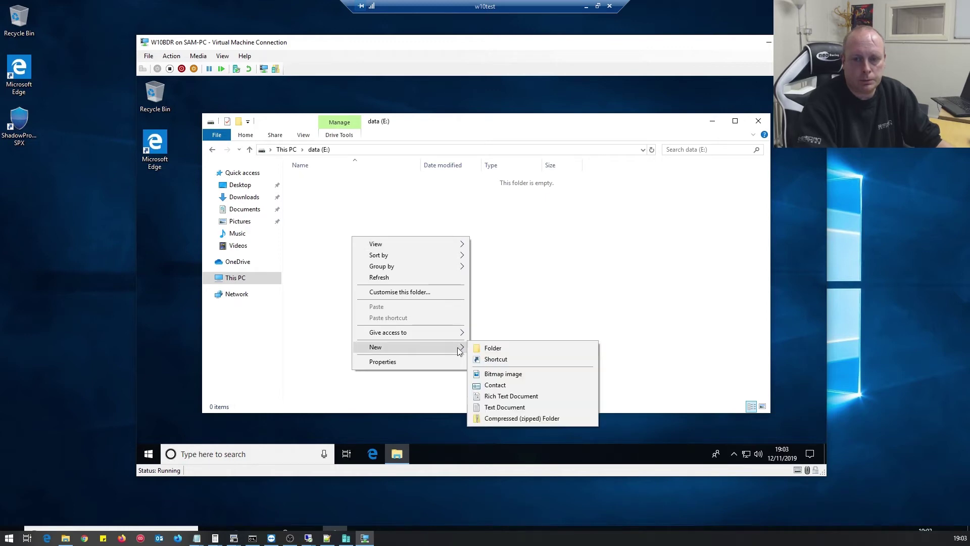
click(494, 348)
text(backup)
key(Return)
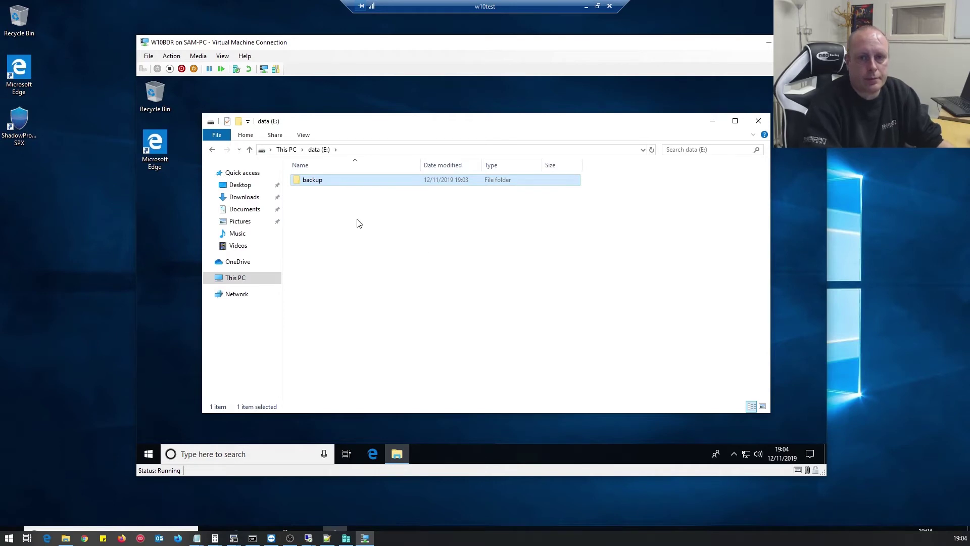
Share the backup folder on the network as \\W10BDR\backup via its Properties
right_click(317, 181)
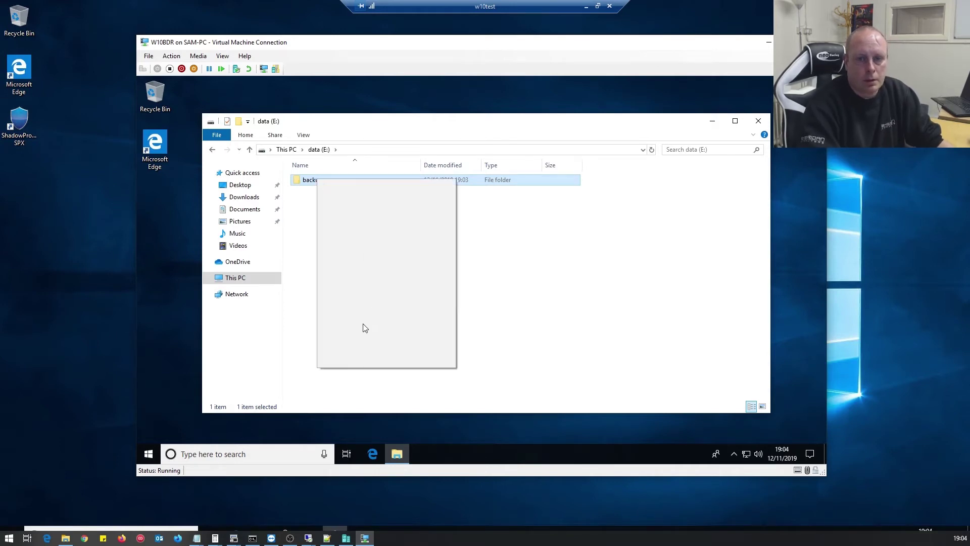
click(357, 362)
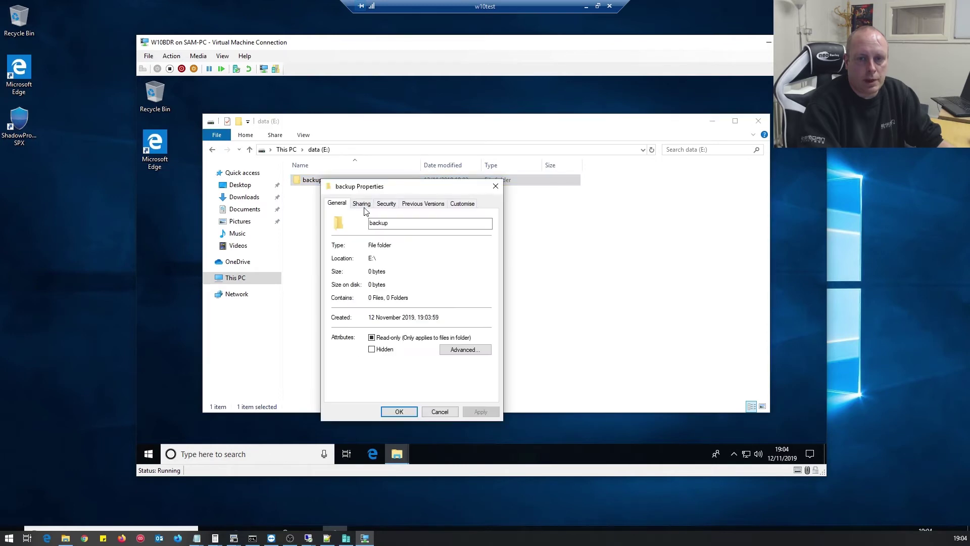
click(363, 207)
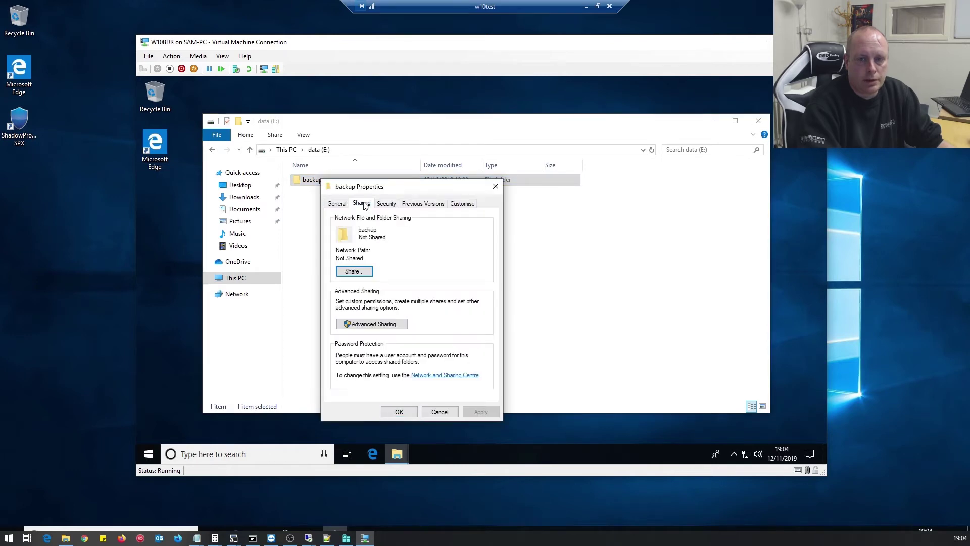
click(364, 272)
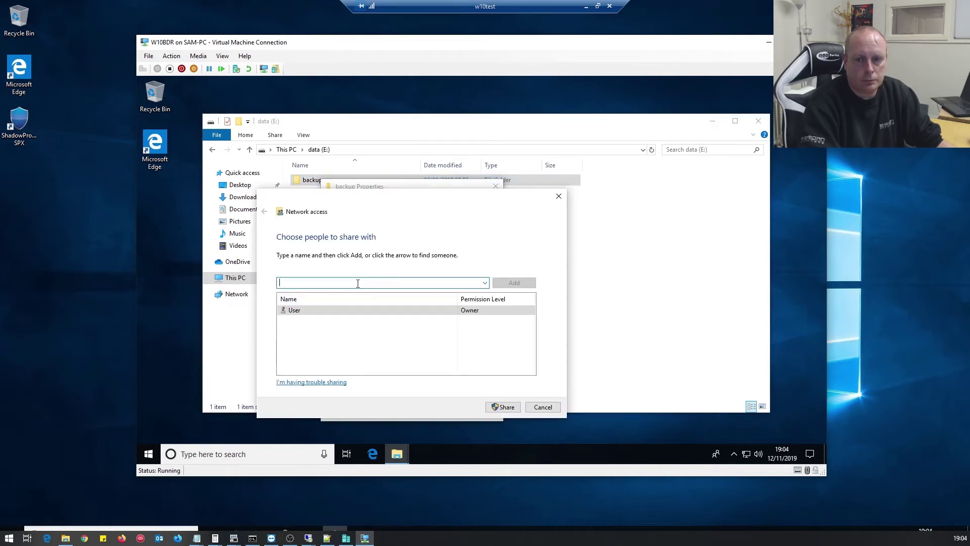
click(501, 407)
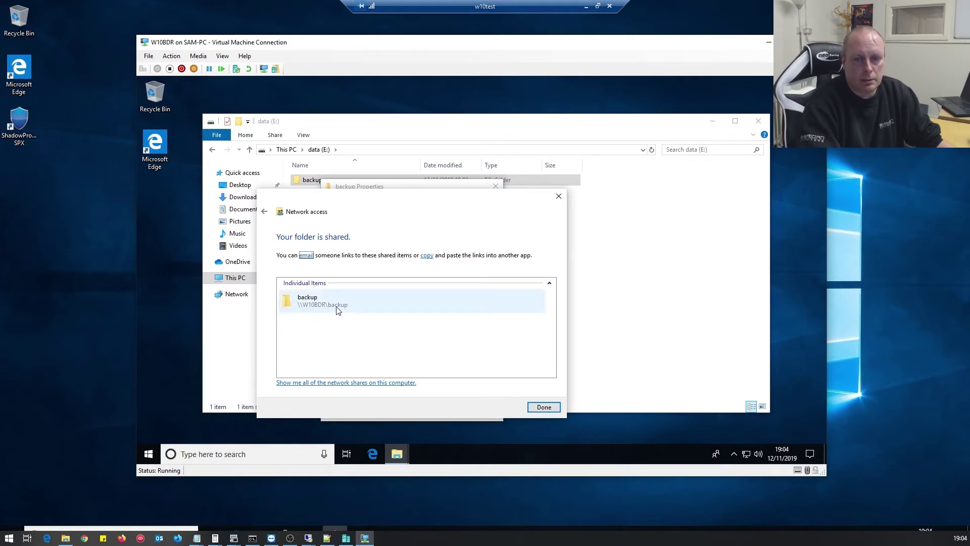
click(556, 407)
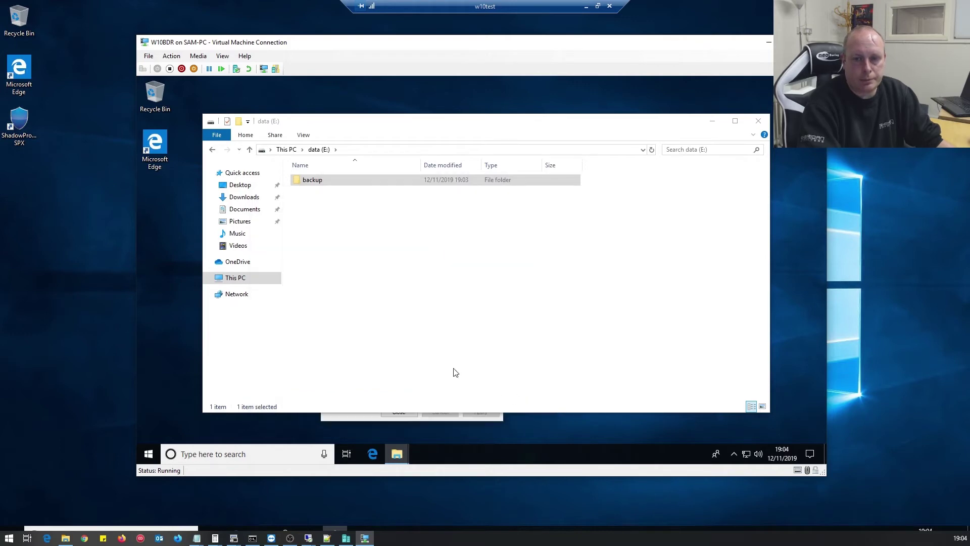
Complete the BDR Server backup store path as \\W10BDR\backup
click(768, 42)
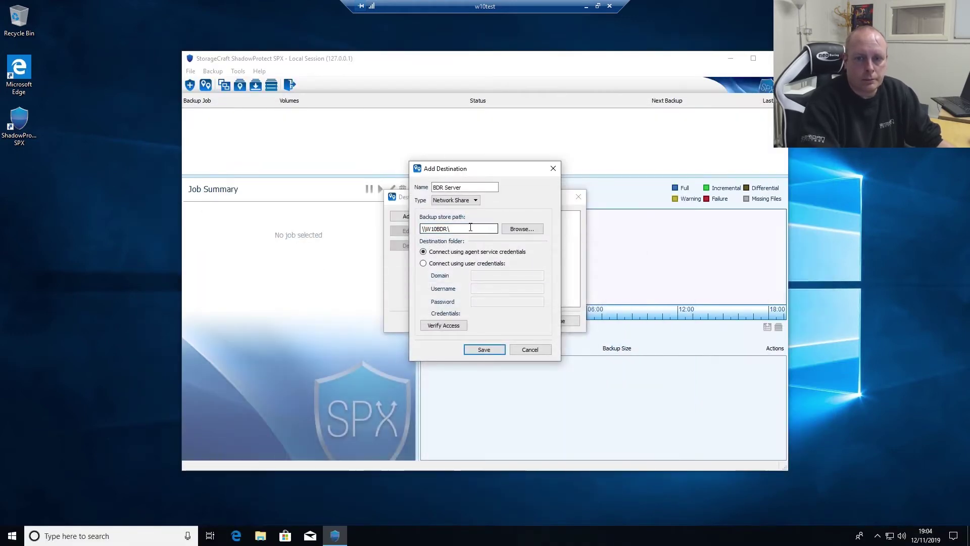
text(backup)
click(453, 255)
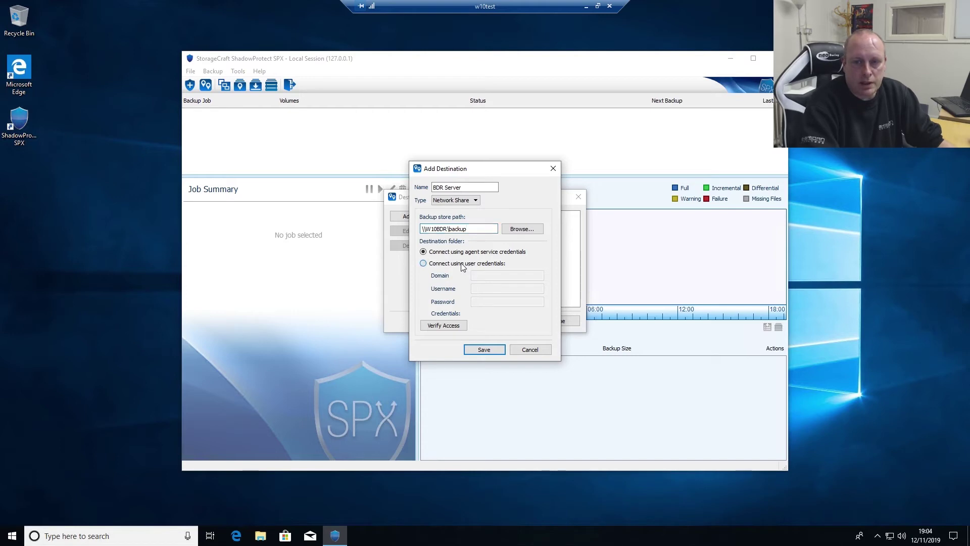
Use W10BD domain user credentials, verify access succeeds, and save the destination
click(462, 264)
click(478, 275)
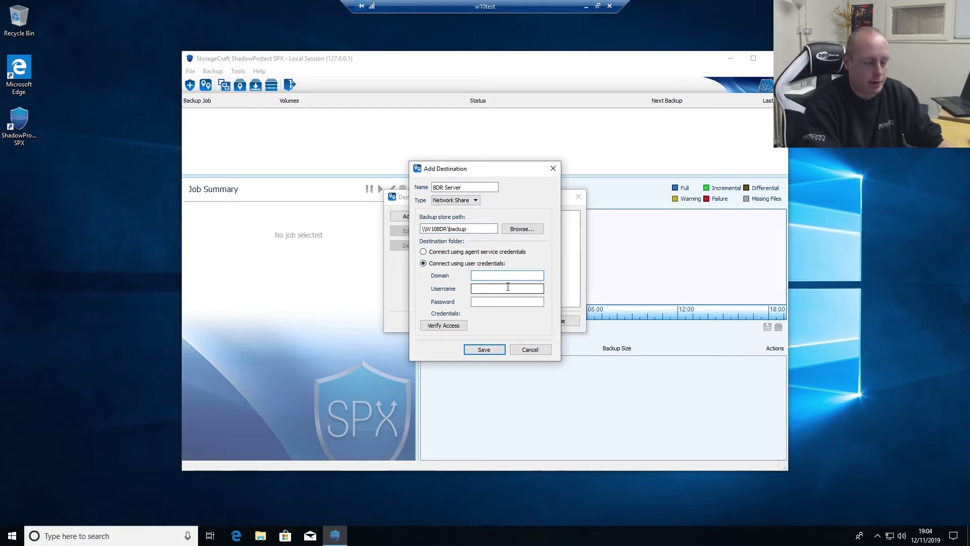
text(W10BDR)
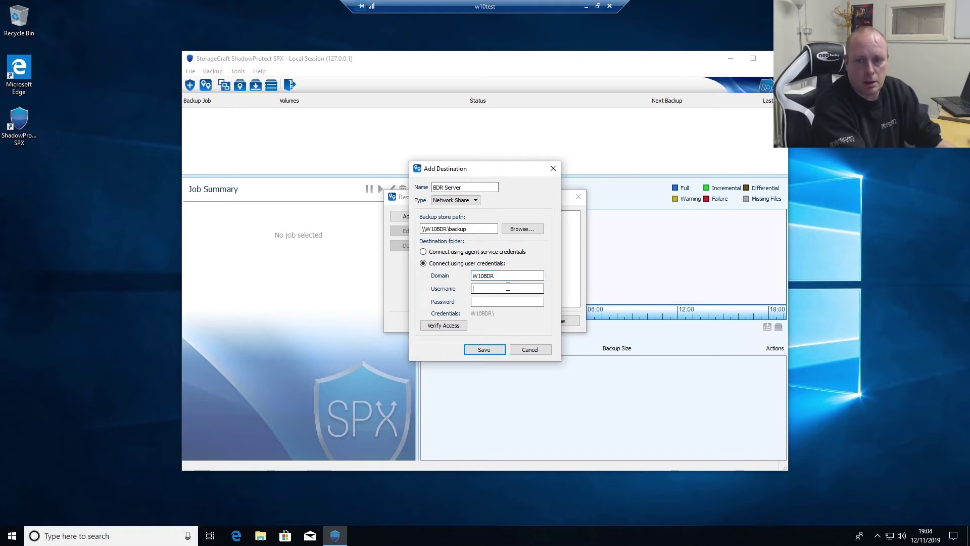
click(508, 287)
key(Tab)
text(••••••••)
click(443, 326)
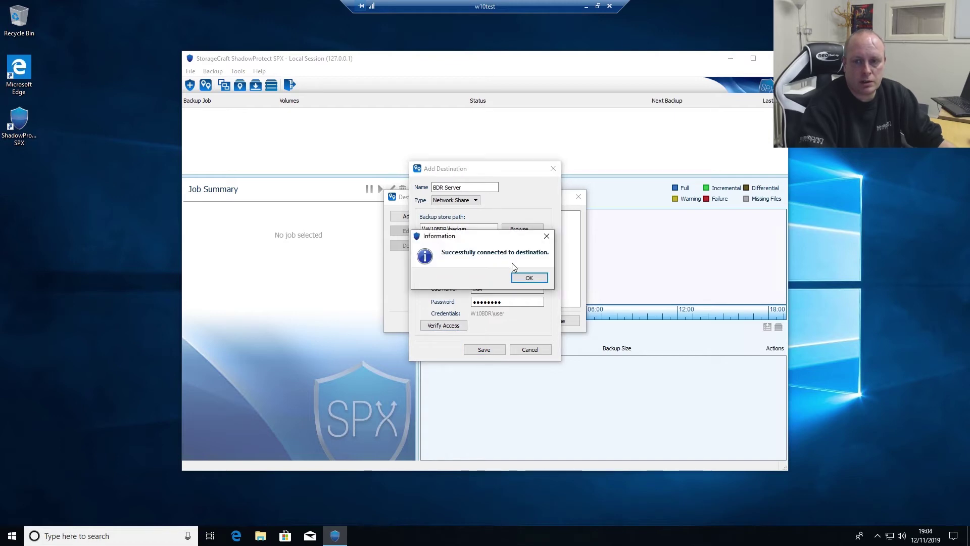
click(528, 278)
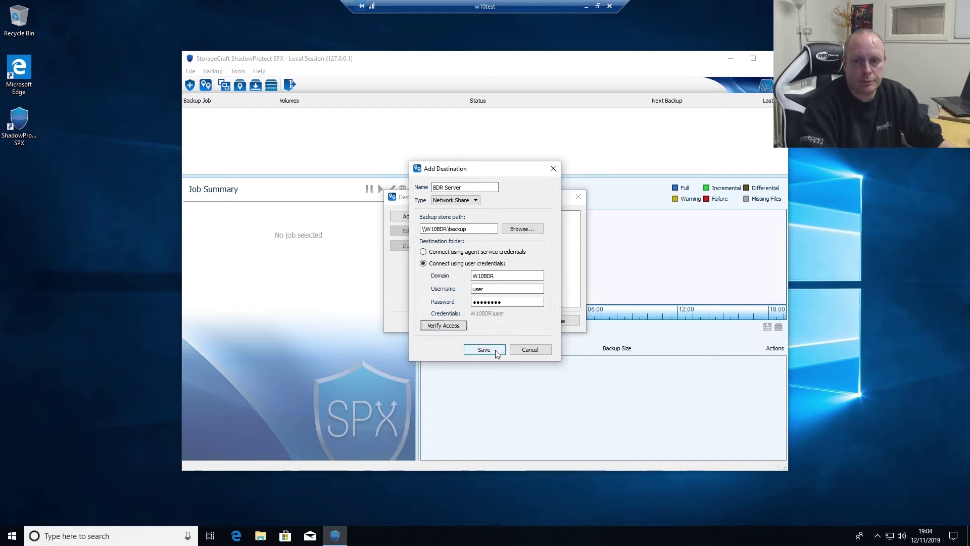
click(495, 351)
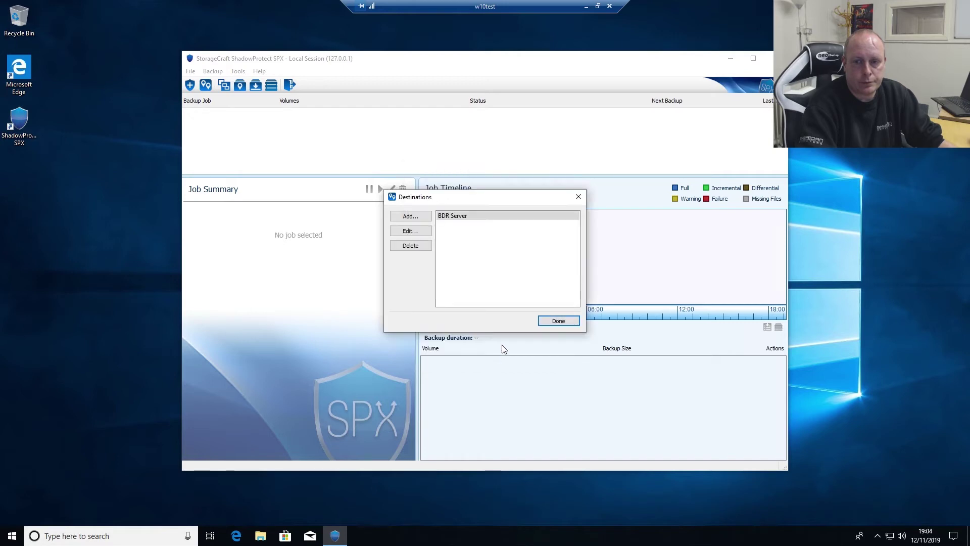
Start a new backup job named 'Incremental Hourly'
click(554, 322)
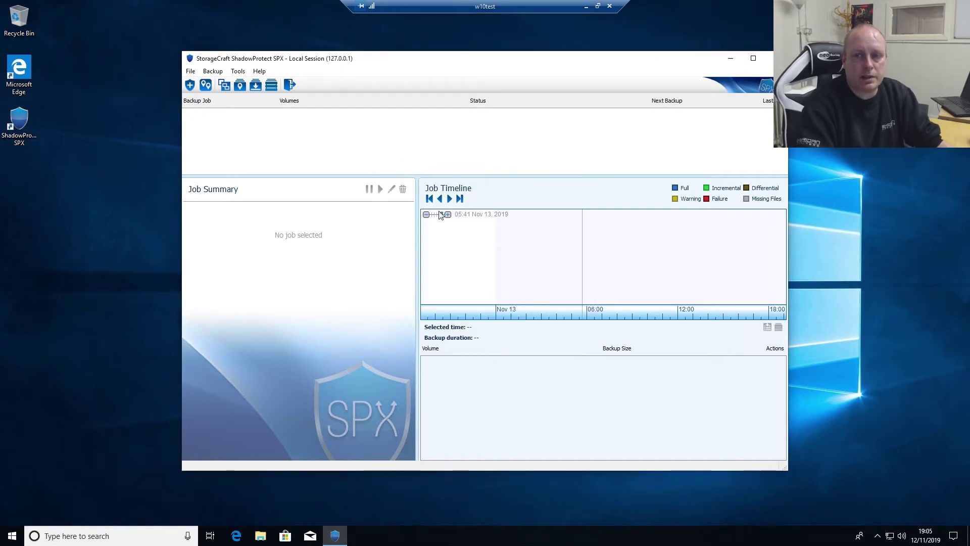
click(191, 86)
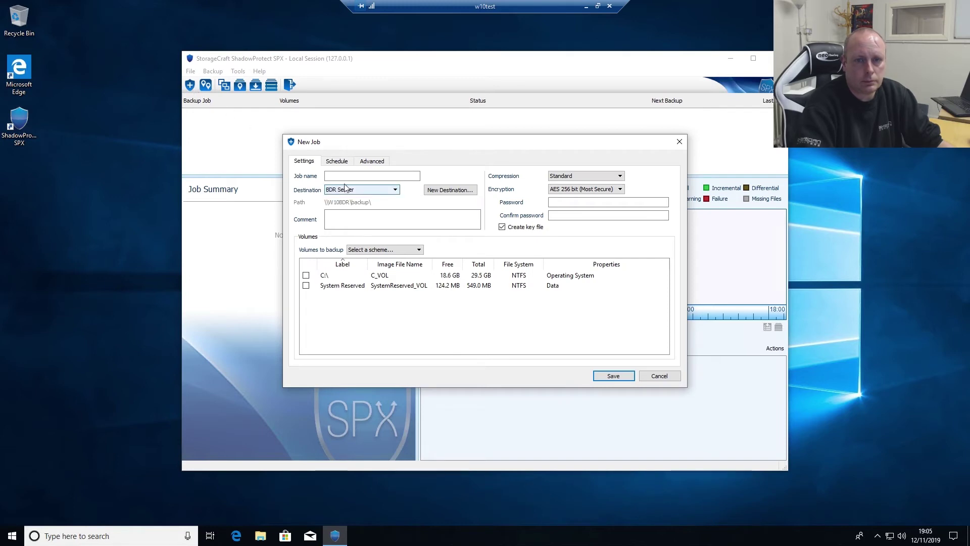
click(405, 177)
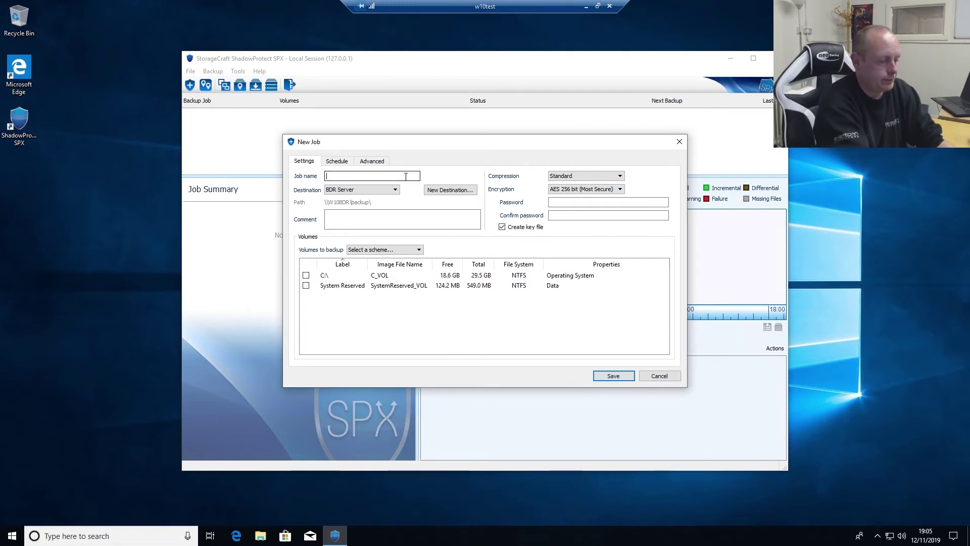
text(Incremental Hourly)
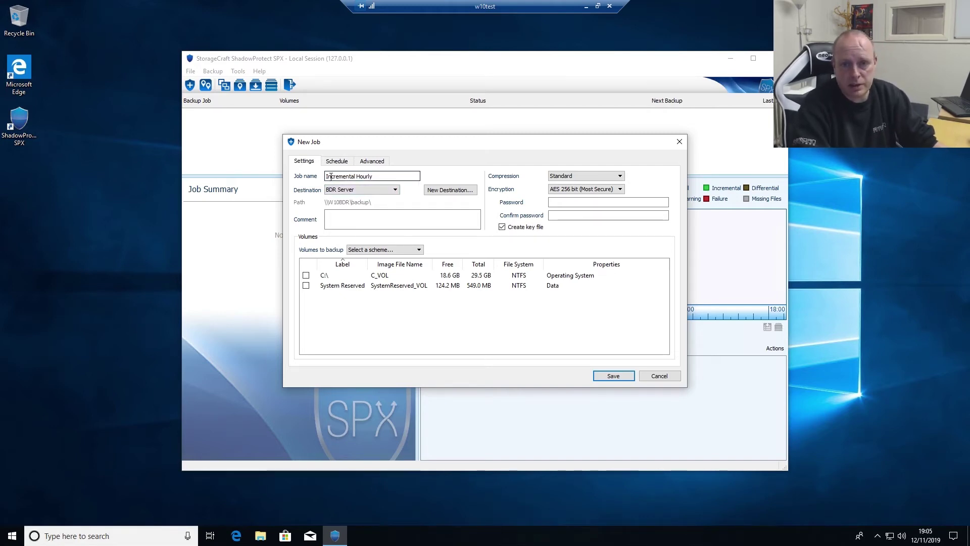
Add the comment 'y inc' and enter and confirm the job's encryption password
click(365, 220)
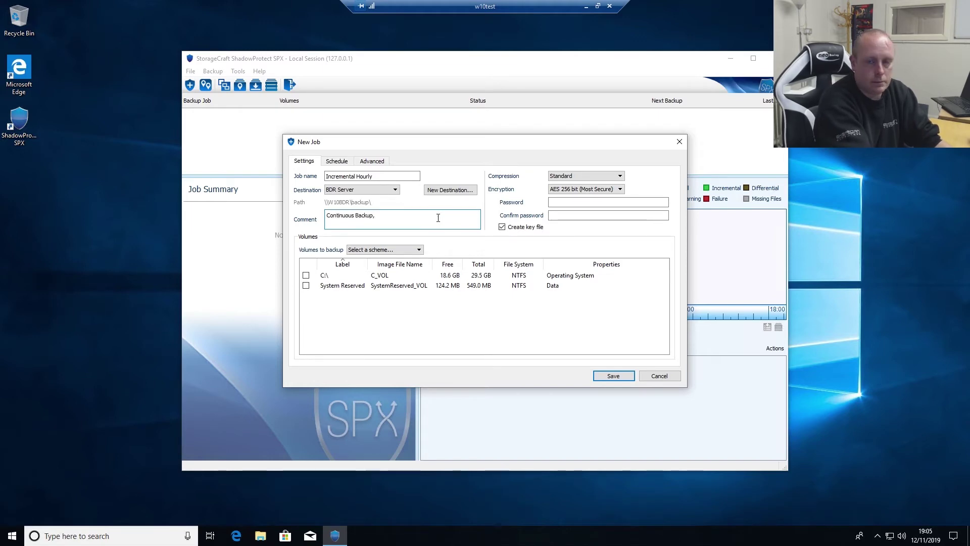
text(y incremental)
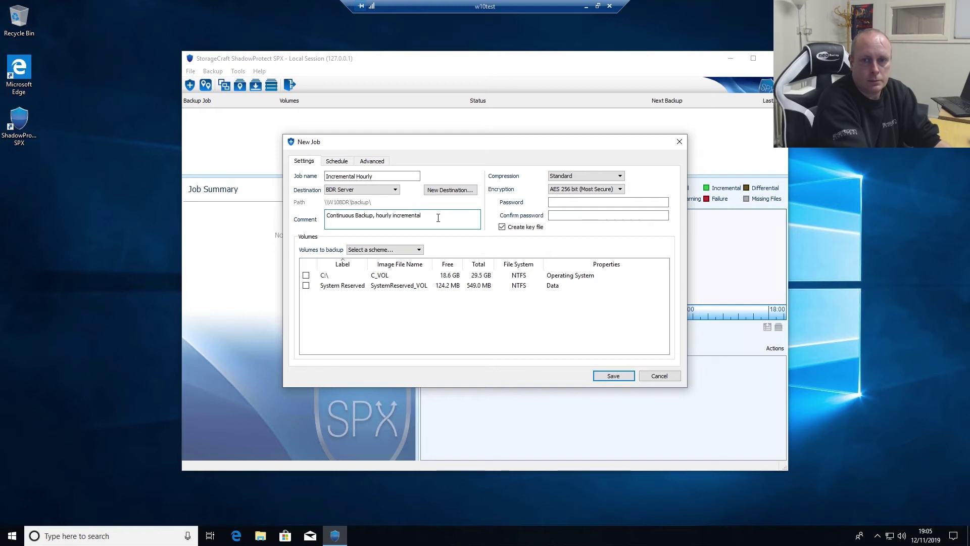
click(563, 202)
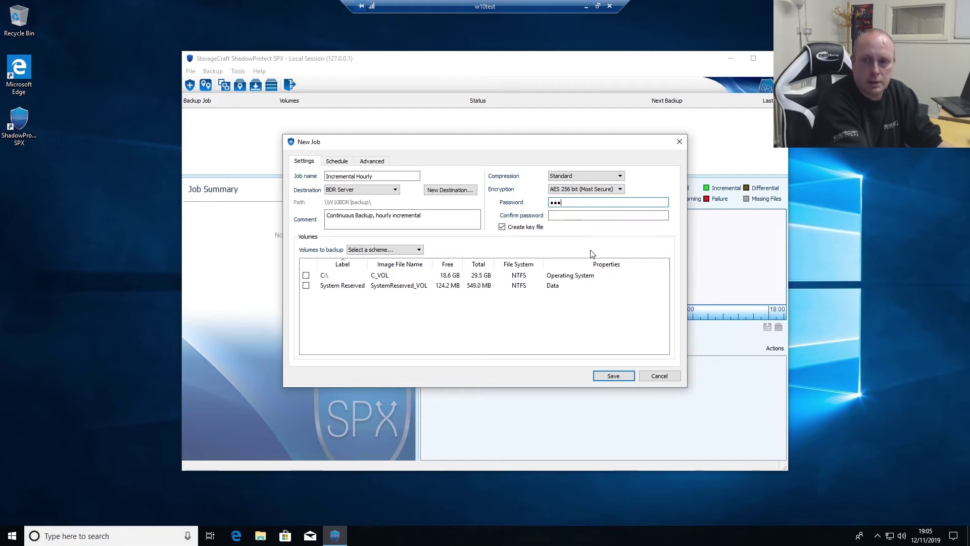
key(Tab)
text(••••••••)
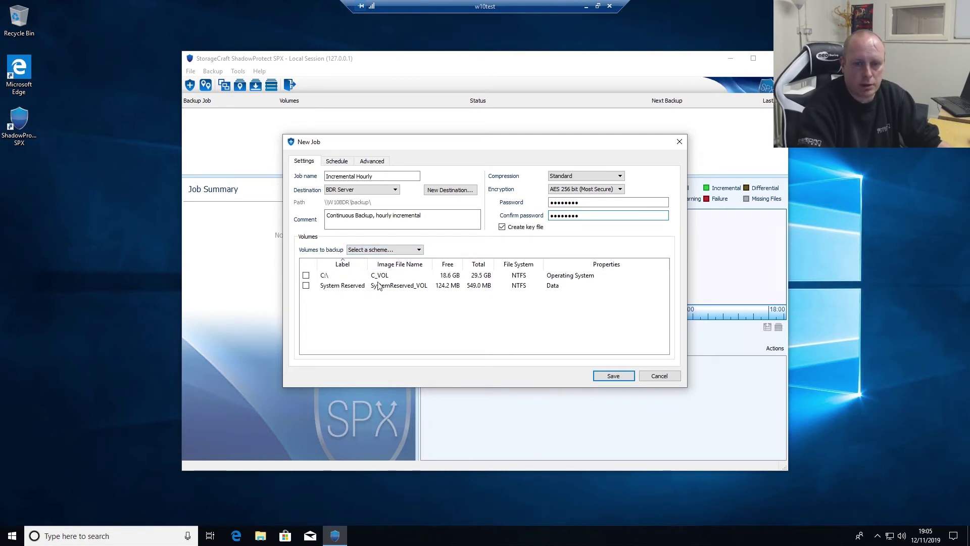
Include the C:\ volume and set the volume scheme to Operating System Volumes
click(306, 275)
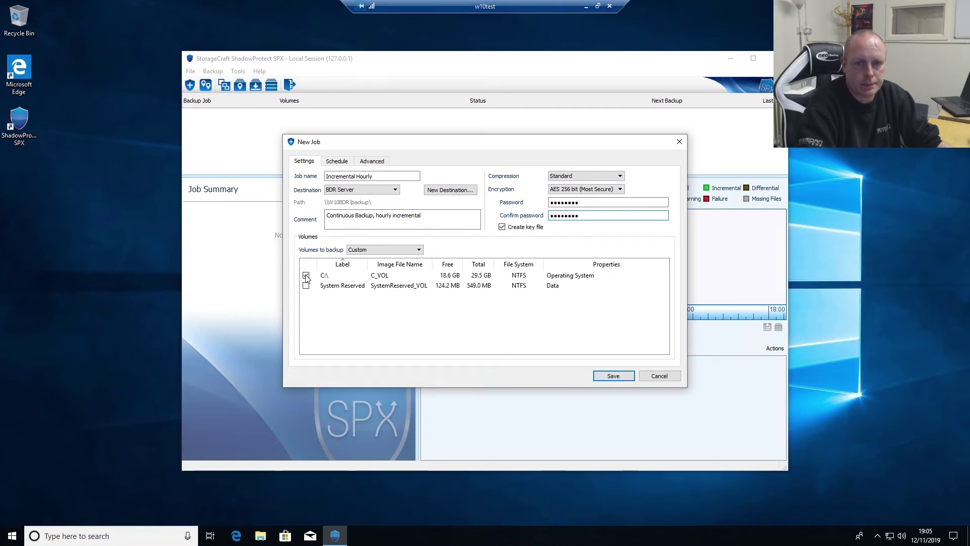
click(419, 249)
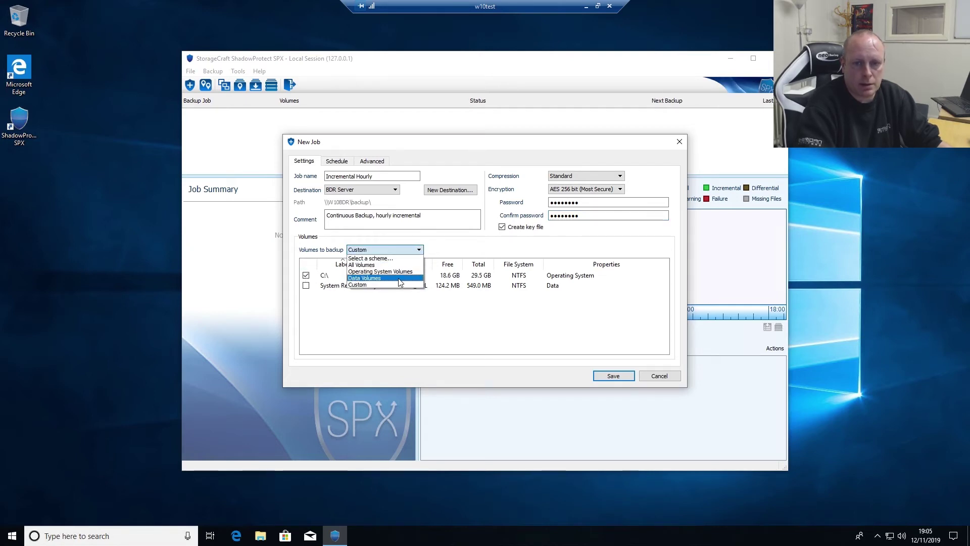
click(374, 278)
click(418, 250)
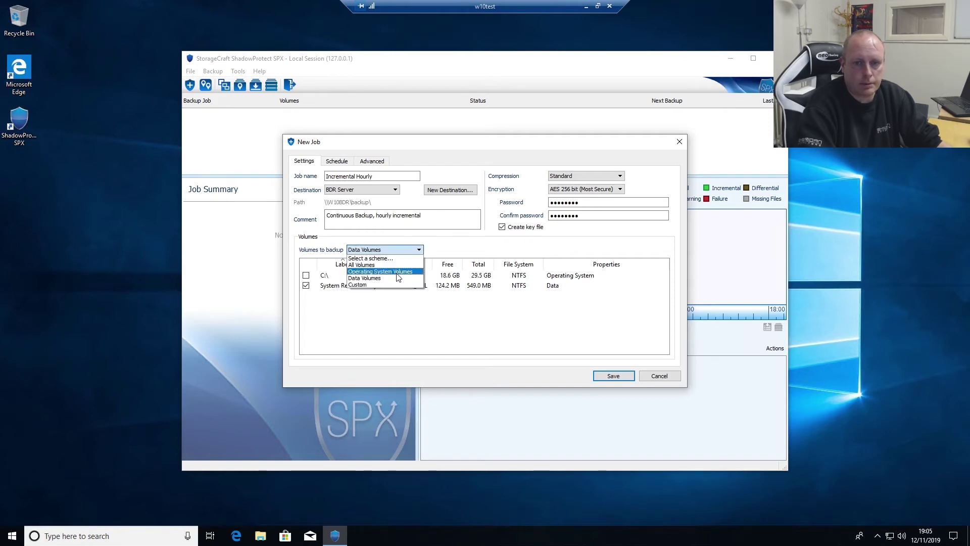
click(398, 269)
click(419, 250)
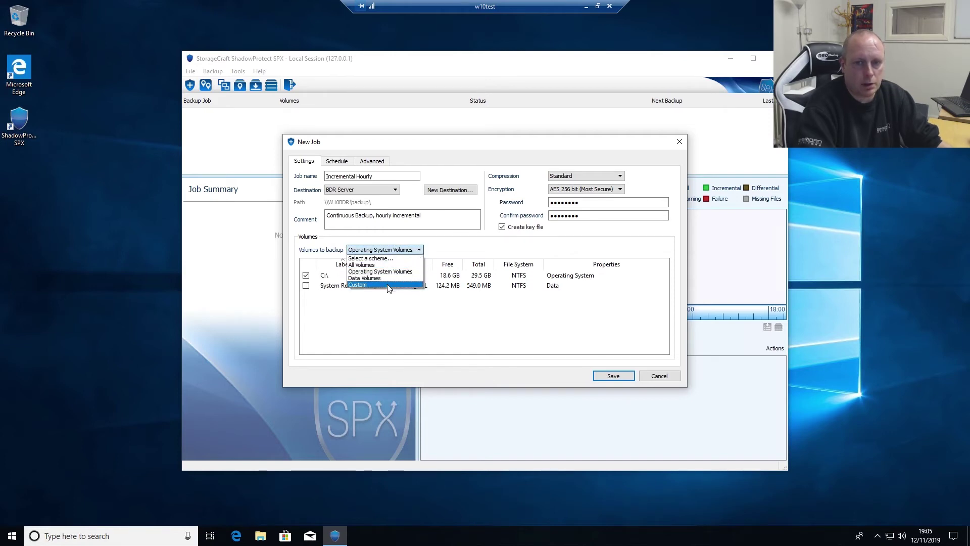
click(389, 285)
click(399, 250)
click(406, 268)
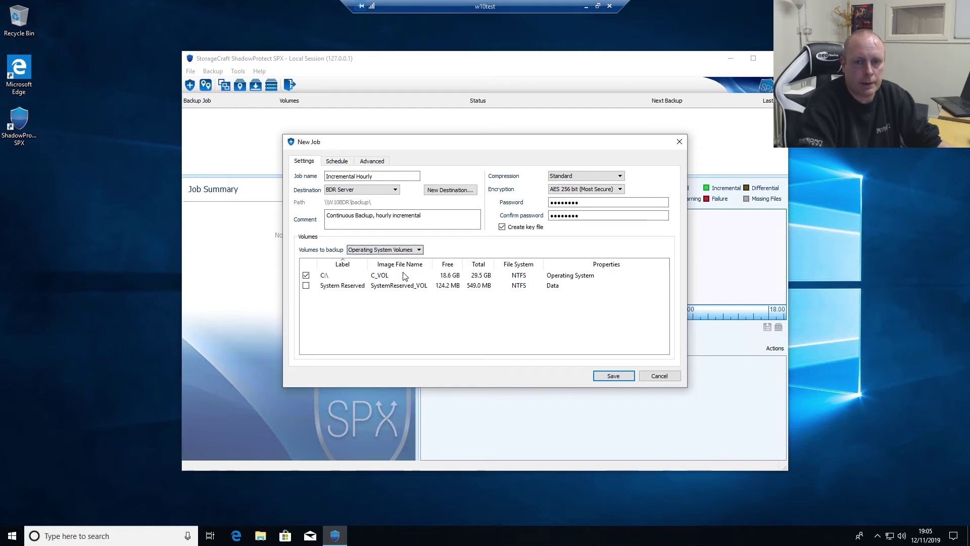
Set the schedule type to Continuous after comparing the Full and Mixed types
click(340, 162)
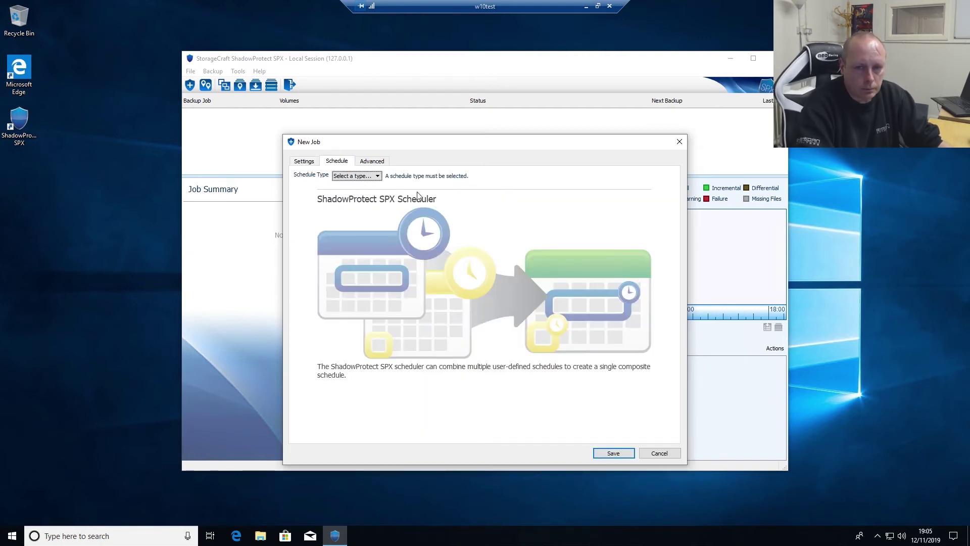
drag(461, 147, 355, 123)
click(270, 152)
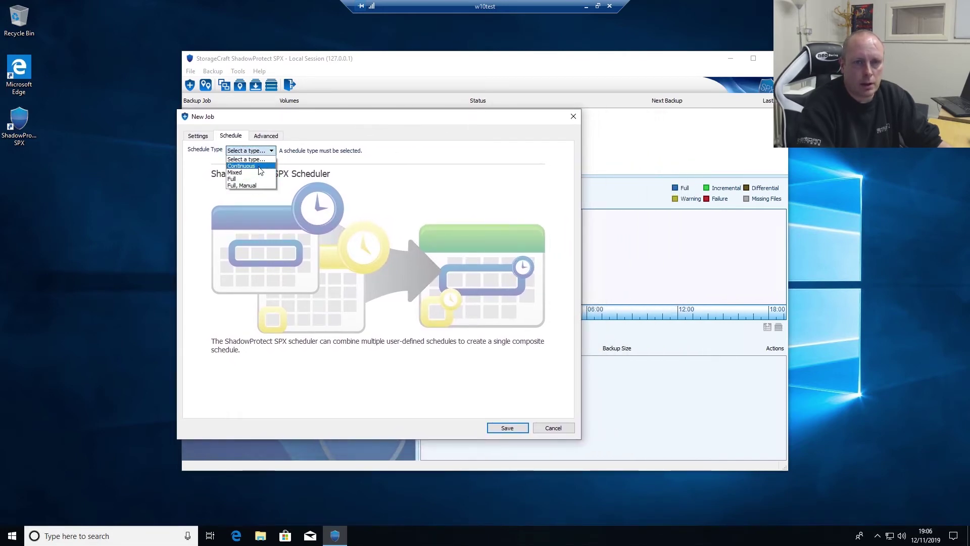
click(258, 167)
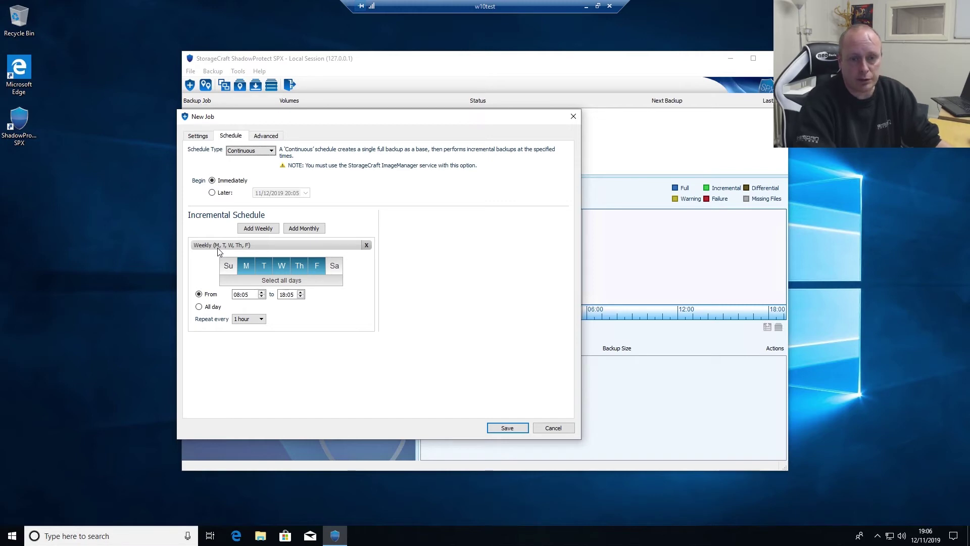
click(258, 152)
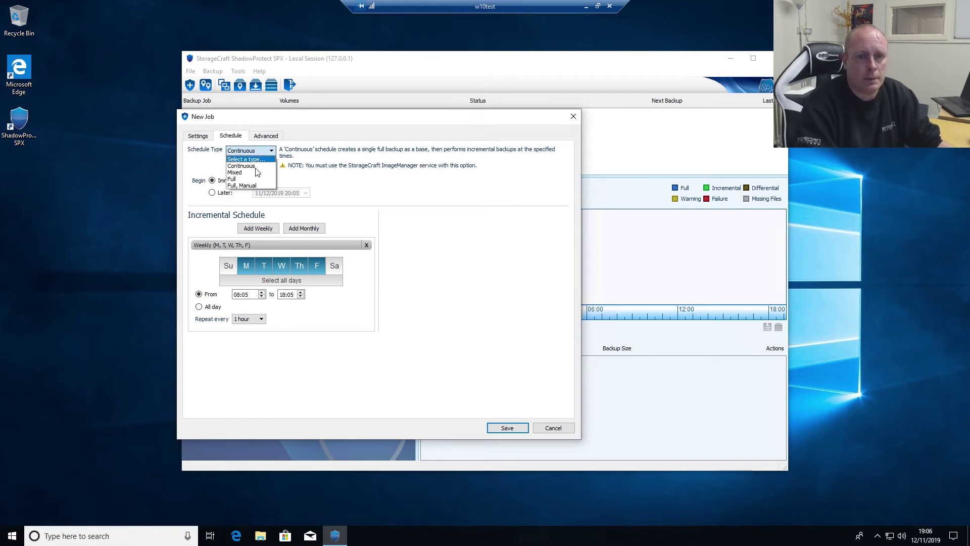
click(248, 179)
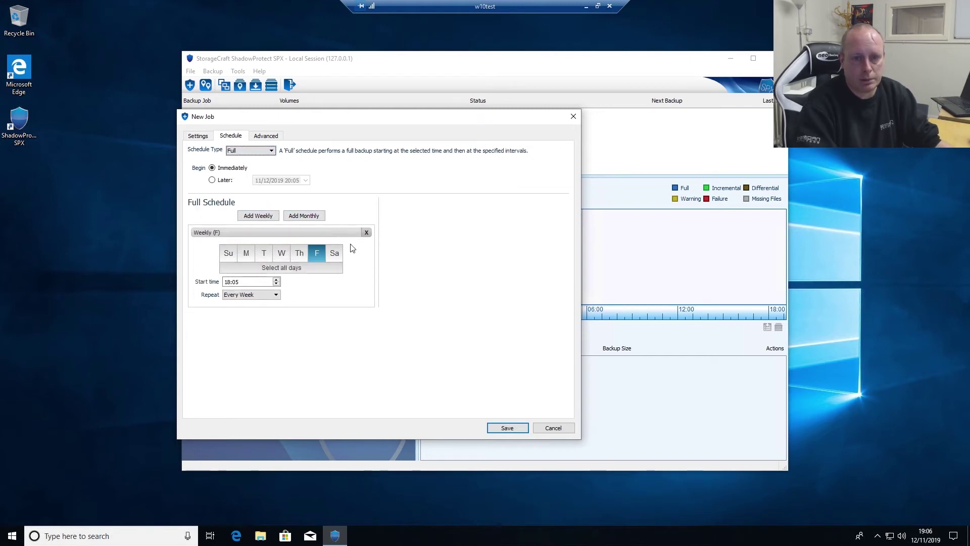
click(240, 153)
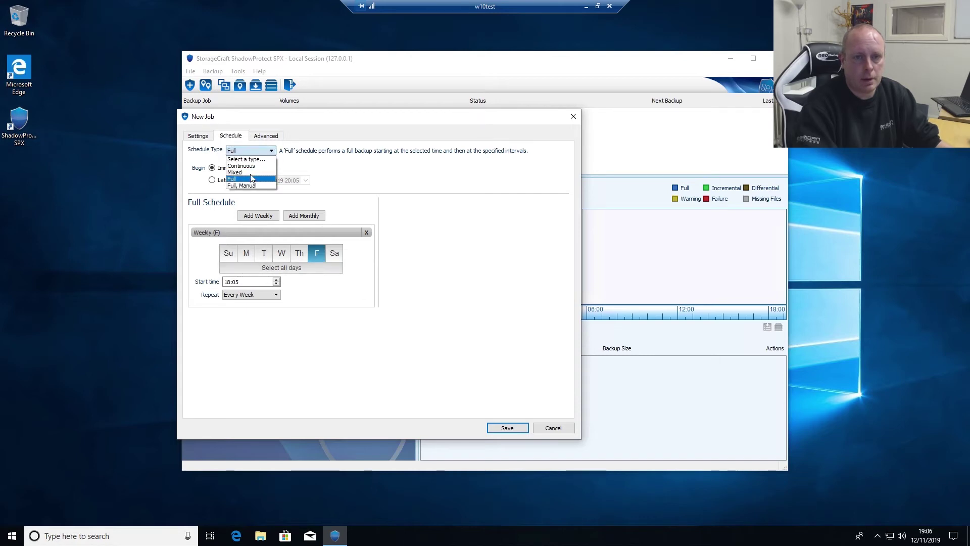
click(252, 177)
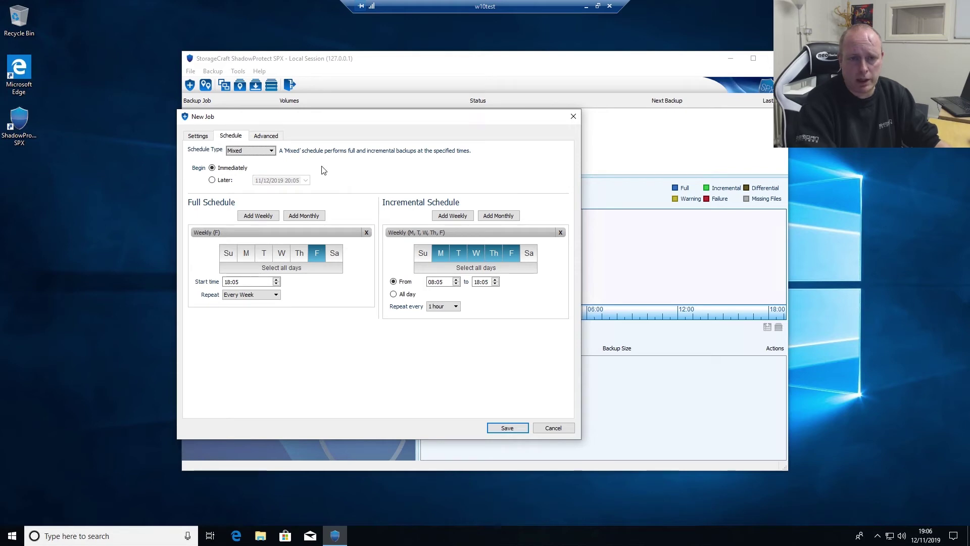
click(262, 151)
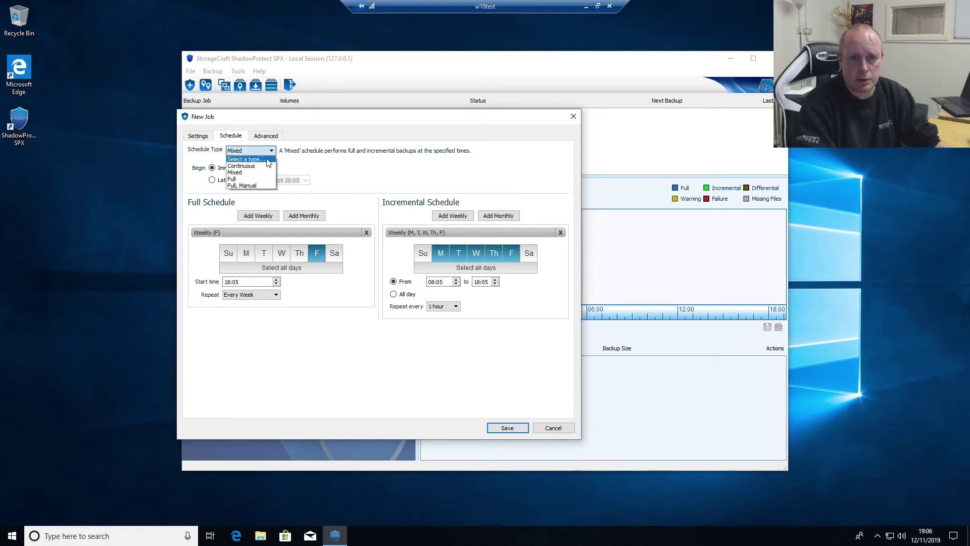
click(264, 168)
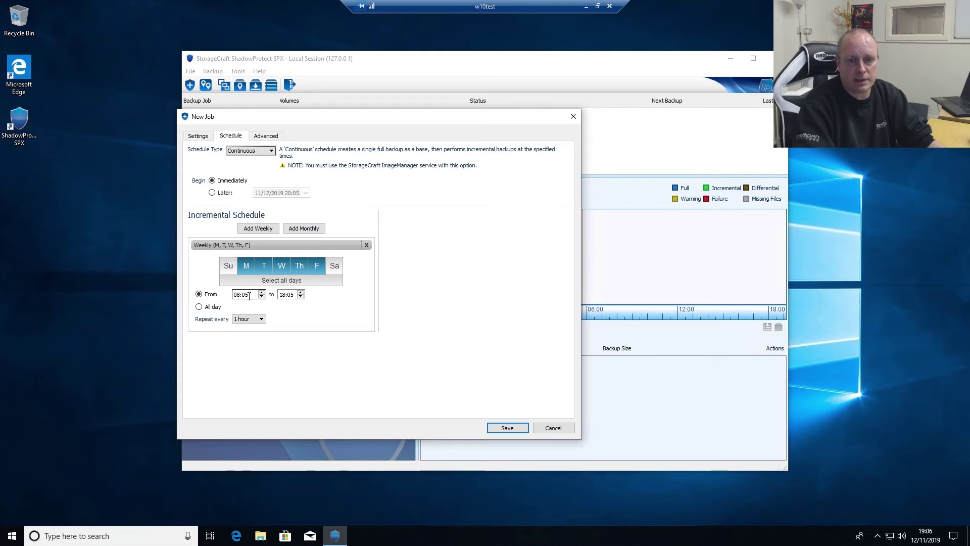
Keep the 08:05–18:05 weekday window with incrementals every 1 hour, then view the Advanced options
click(281, 294)
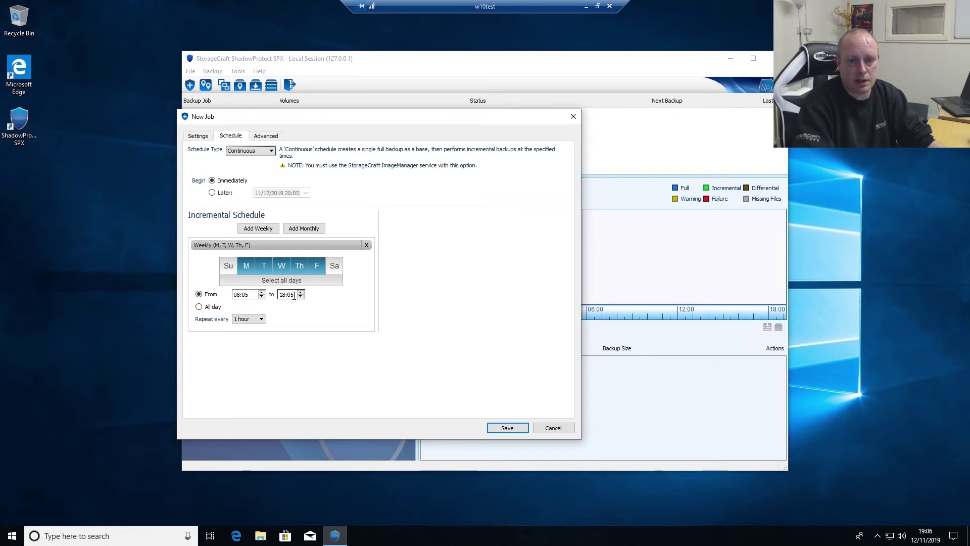
click(261, 319)
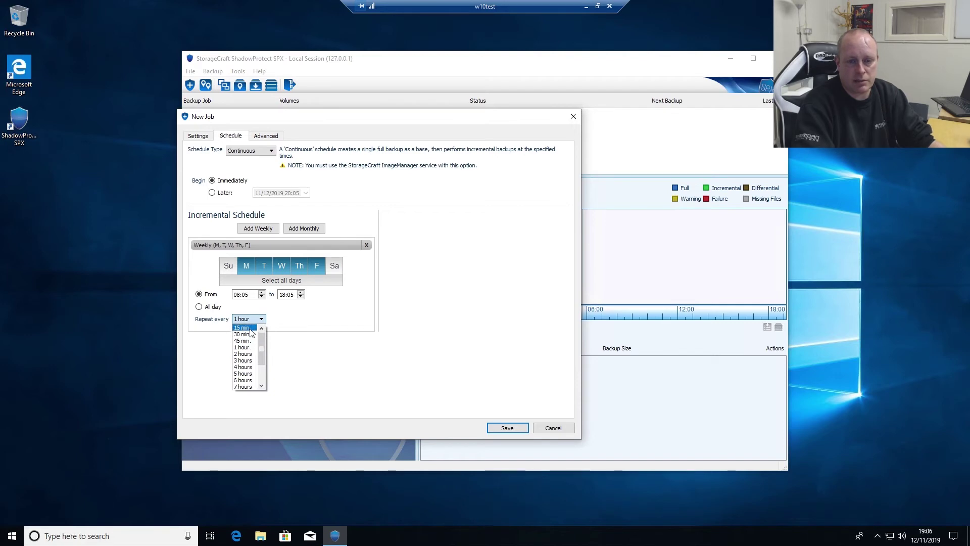
click(250, 328)
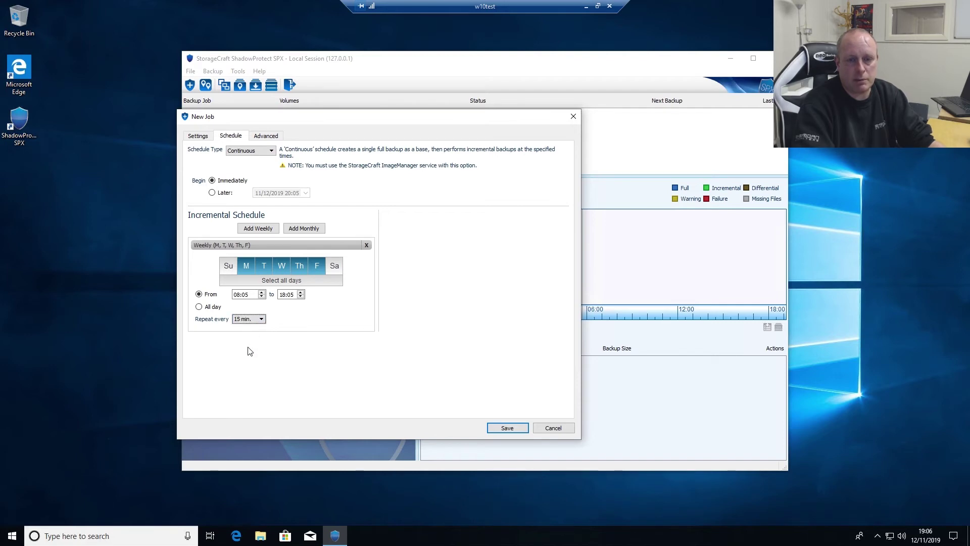
click(262, 319)
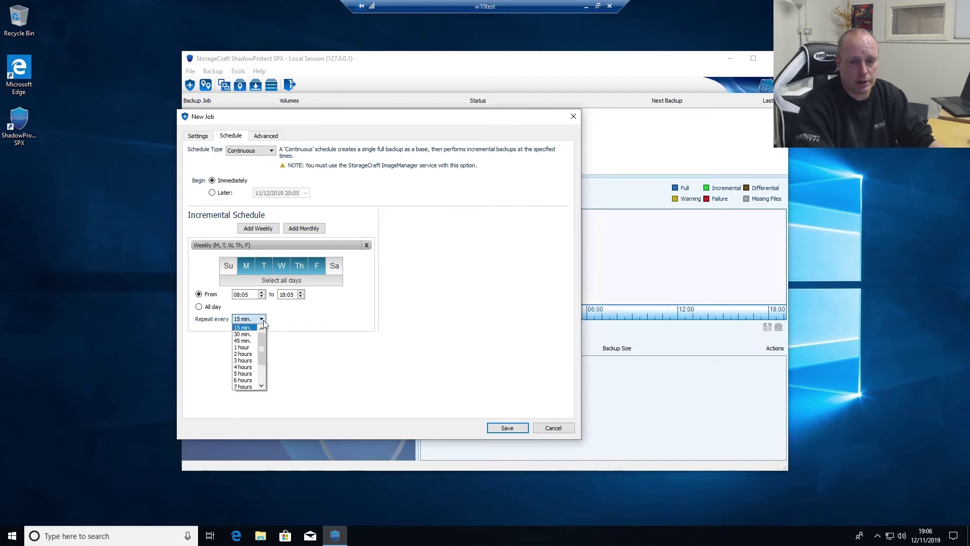
click(251, 347)
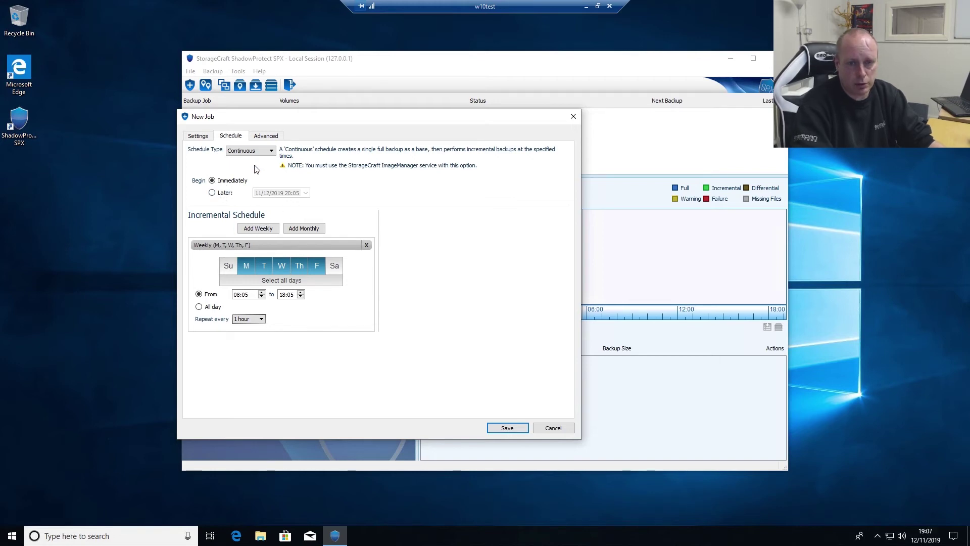
click(269, 138)
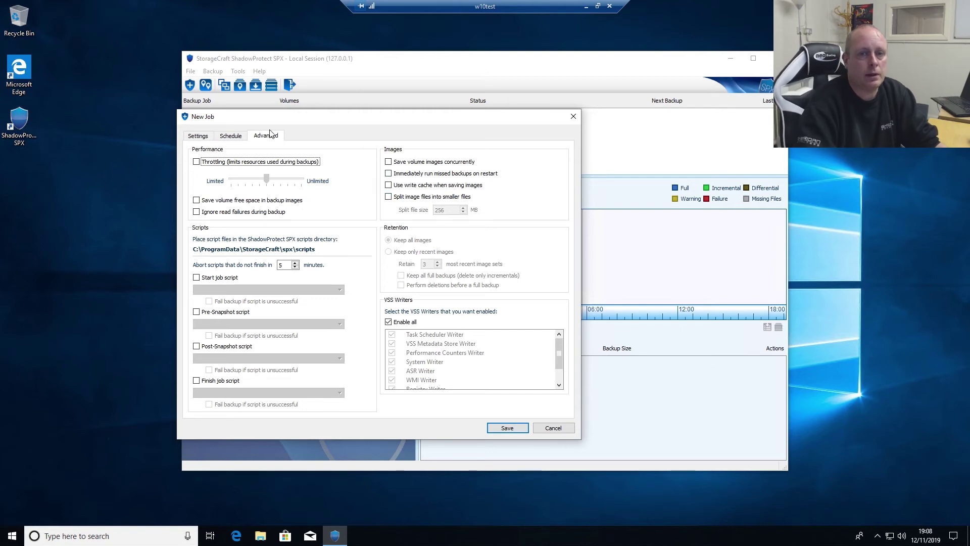
Review the Advanced, Settings and Schedule tabs, ending on the hourly Continuous Monday–Friday 08:05–18:05 schedule
click(230, 135)
click(273, 137)
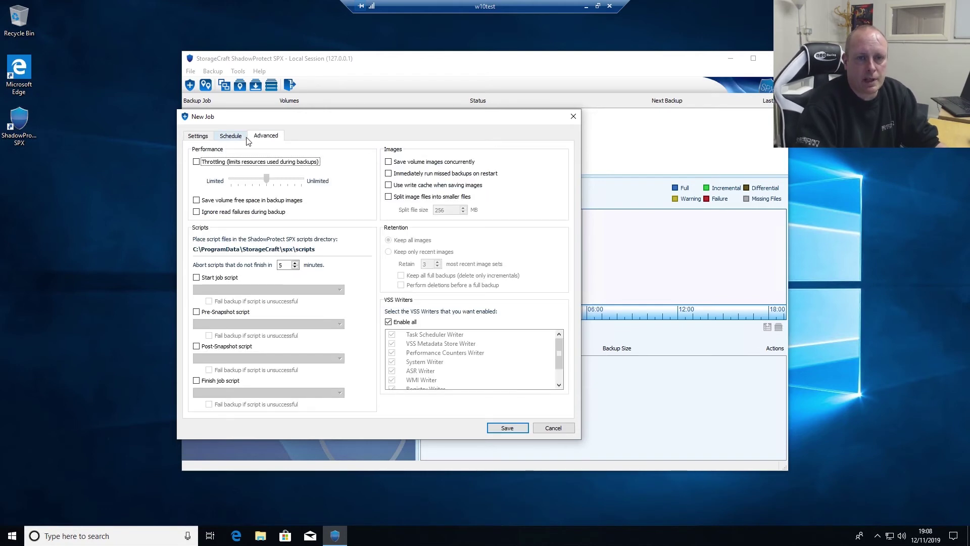
click(230, 135)
click(197, 135)
click(231, 136)
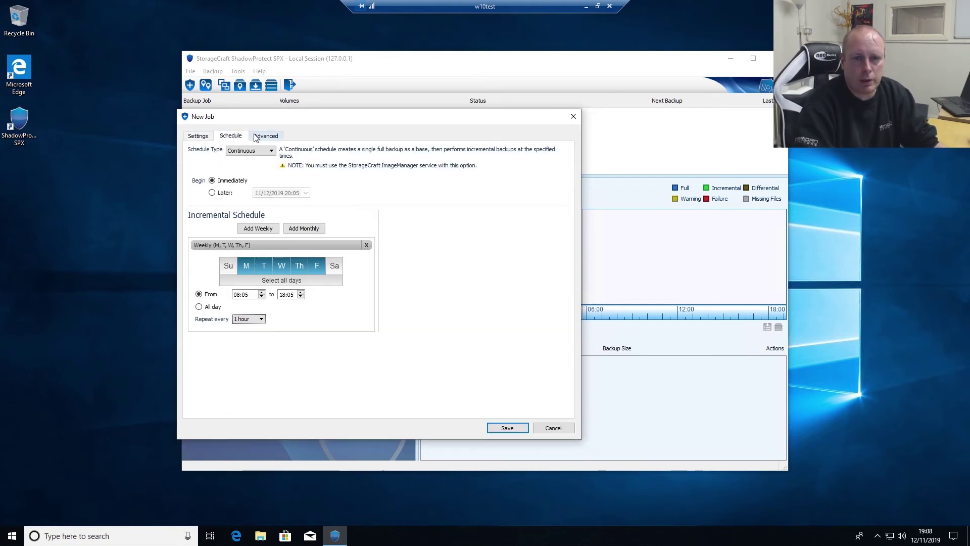
click(264, 138)
click(232, 137)
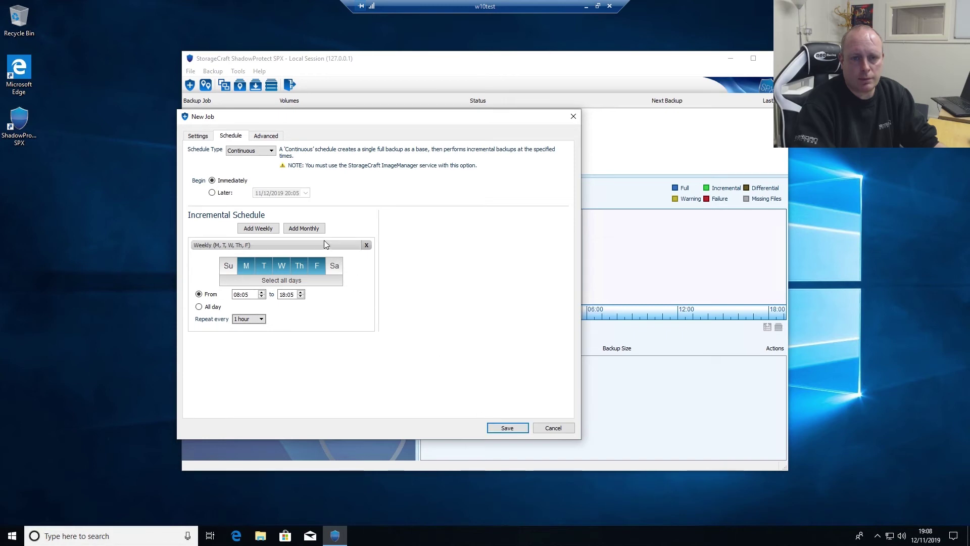
Save the Incremental Hourly job and let its first 5.0 GB full backup of C:\ finish
click(507, 428)
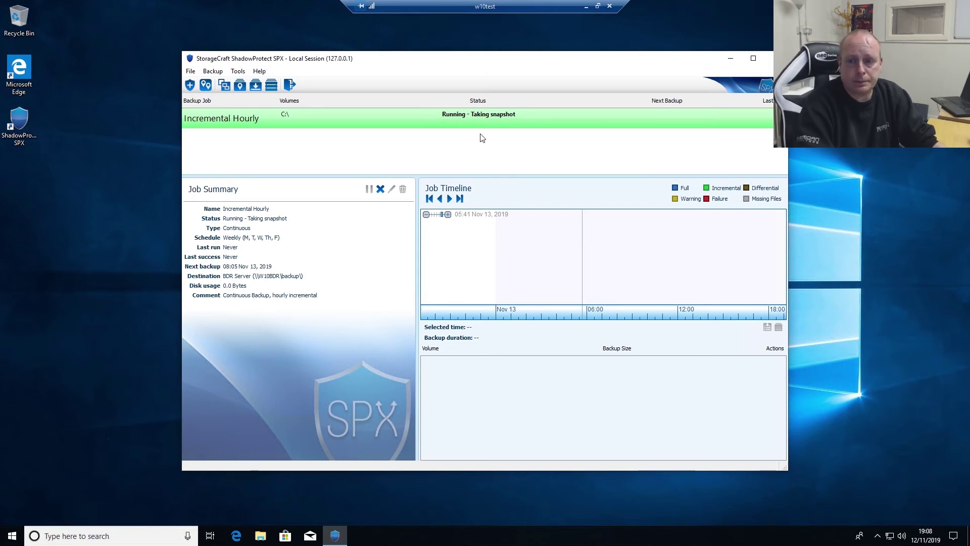
click(19, 124)
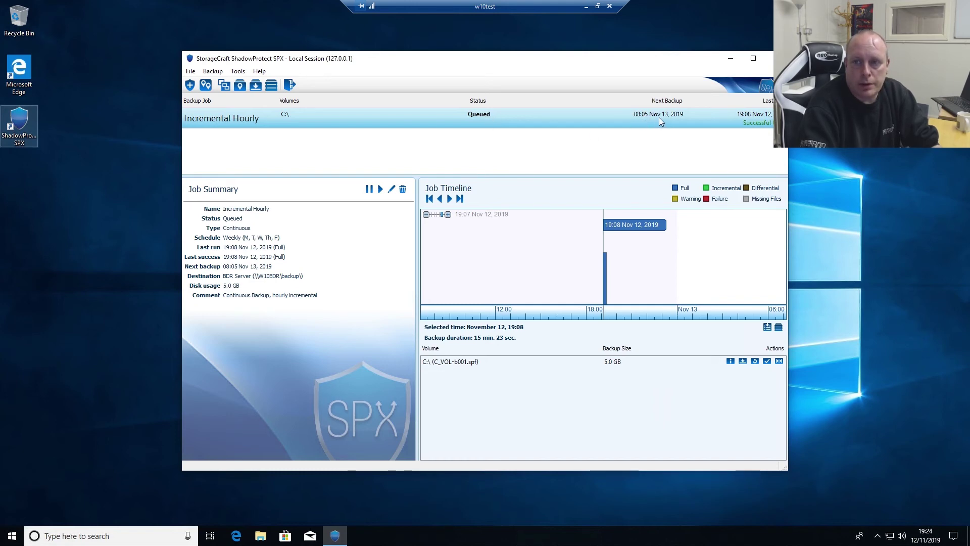
right_click(301, 115)
click(327, 145)
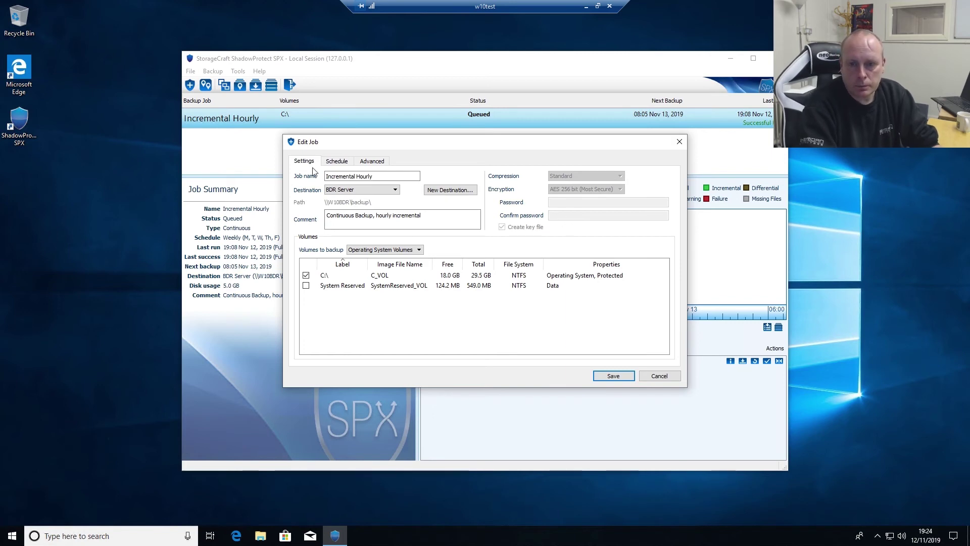
click(330, 161)
click(358, 162)
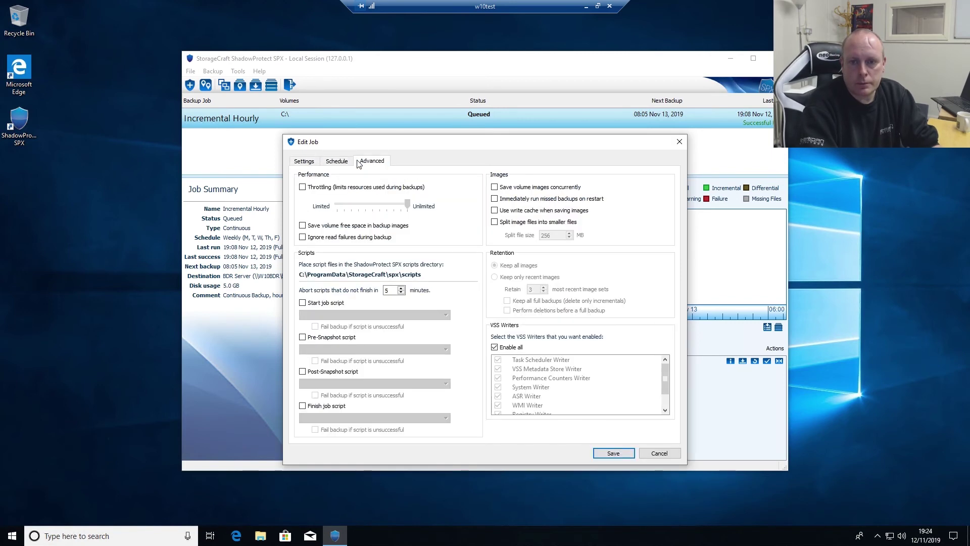
click(667, 457)
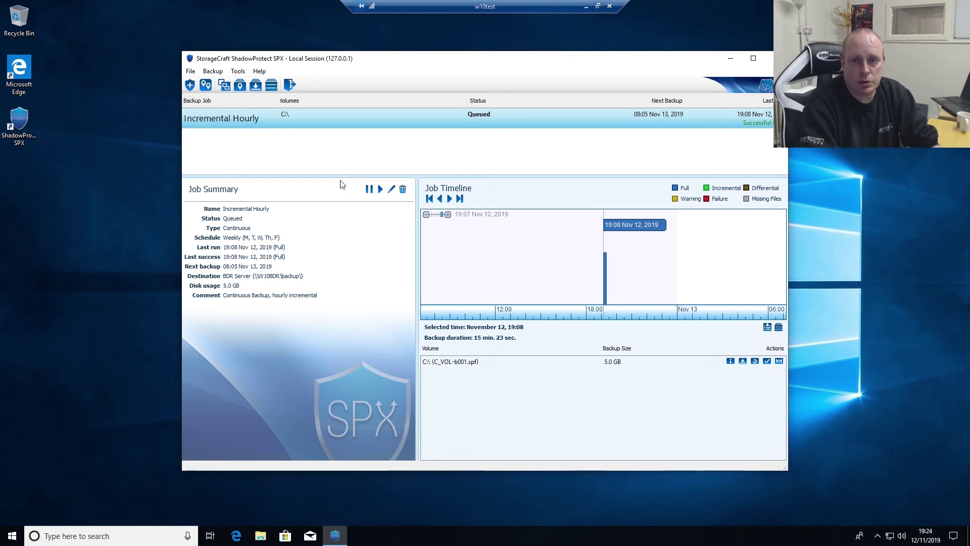
Run an immediate incremental backup of the Incremental Hourly job, producing the 421.5 MB C_VOL-b001-i001.spi
right_click(338, 120)
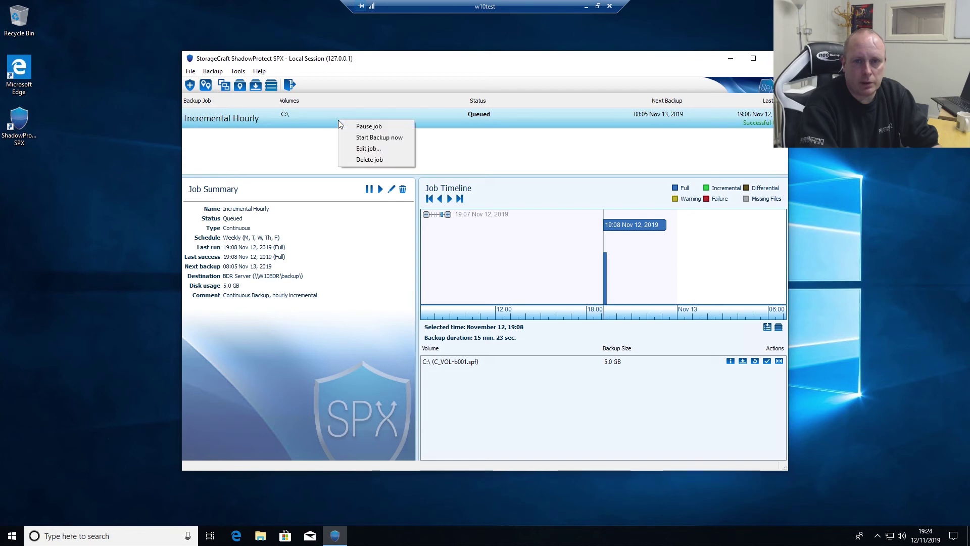
click(368, 138)
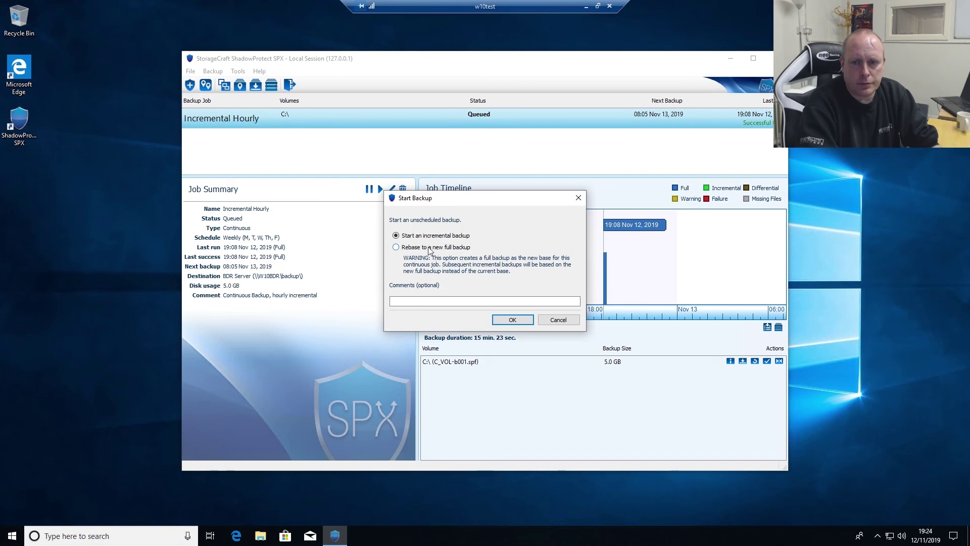
click(511, 324)
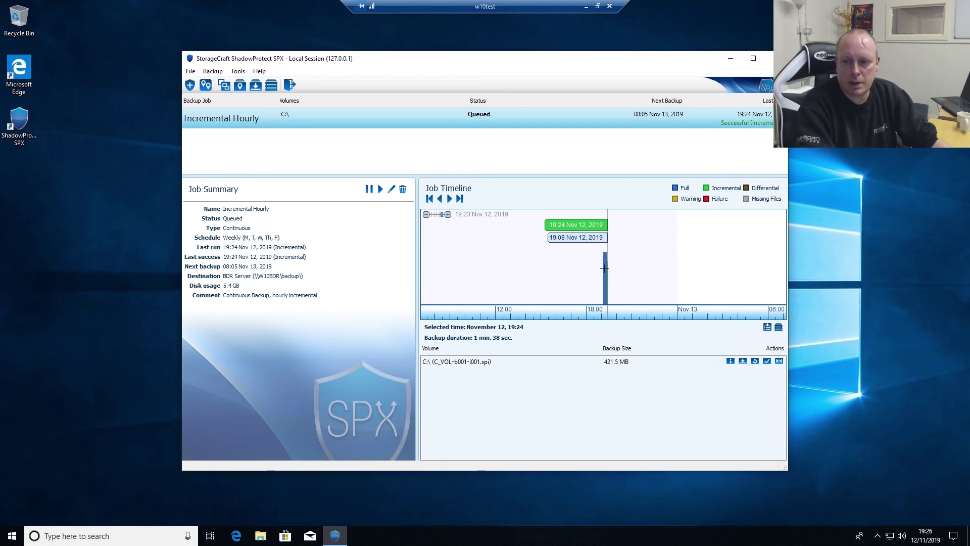
click(602, 264)
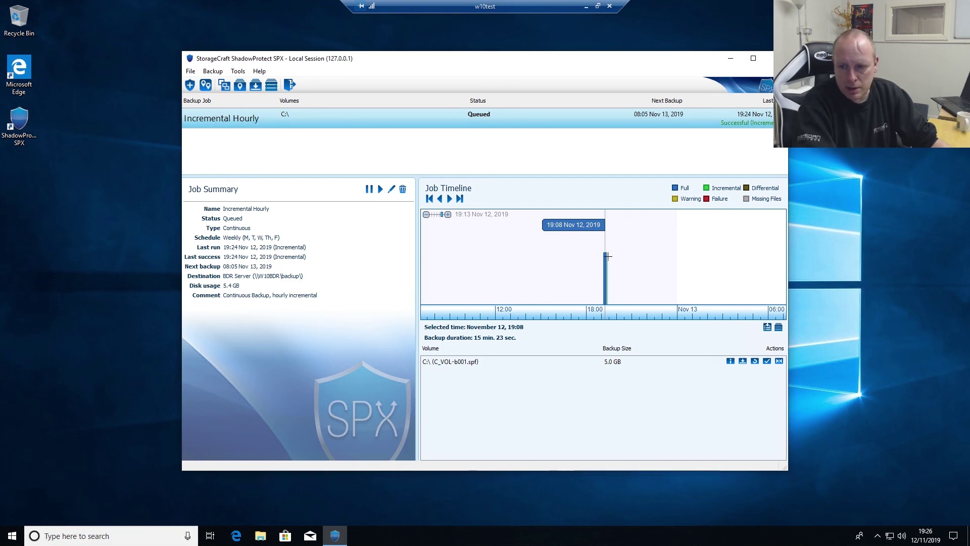
click(608, 259)
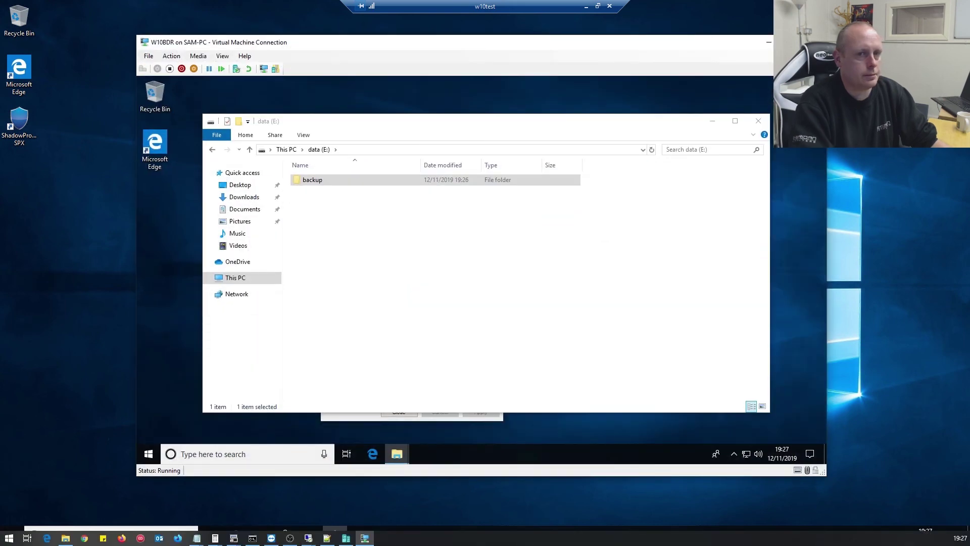
Open the backup folder on data (E:) to list its C_VOL backup files
double_click(364, 181)
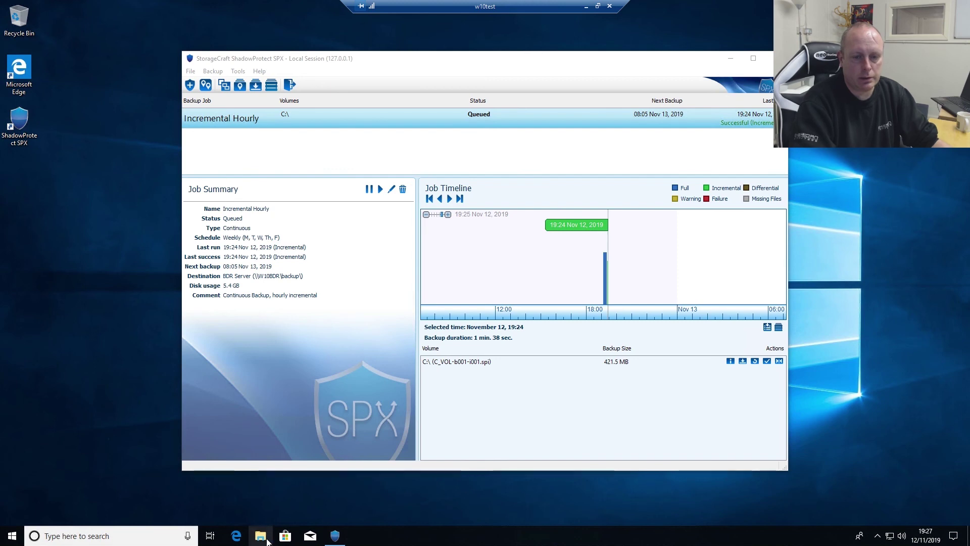
click(261, 535)
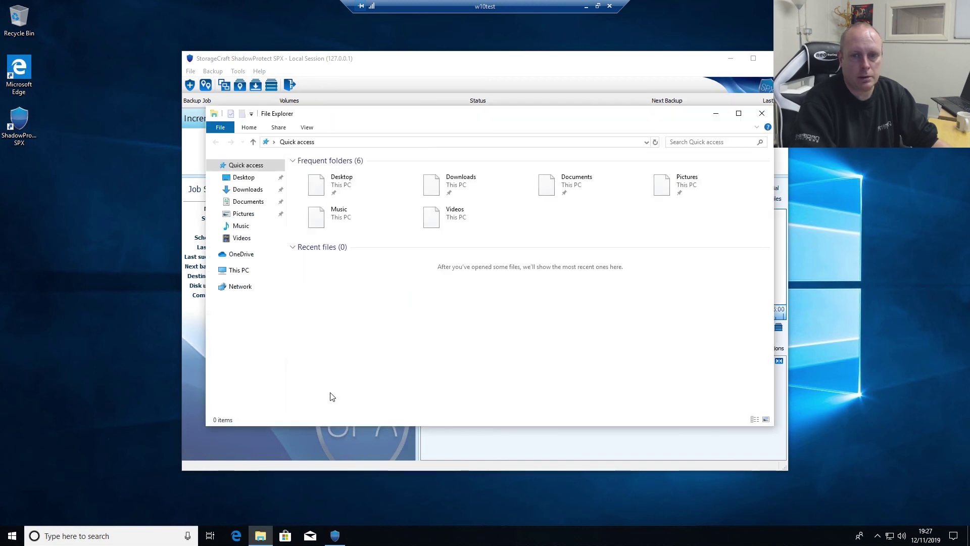
click(379, 143)
text(\\bd)
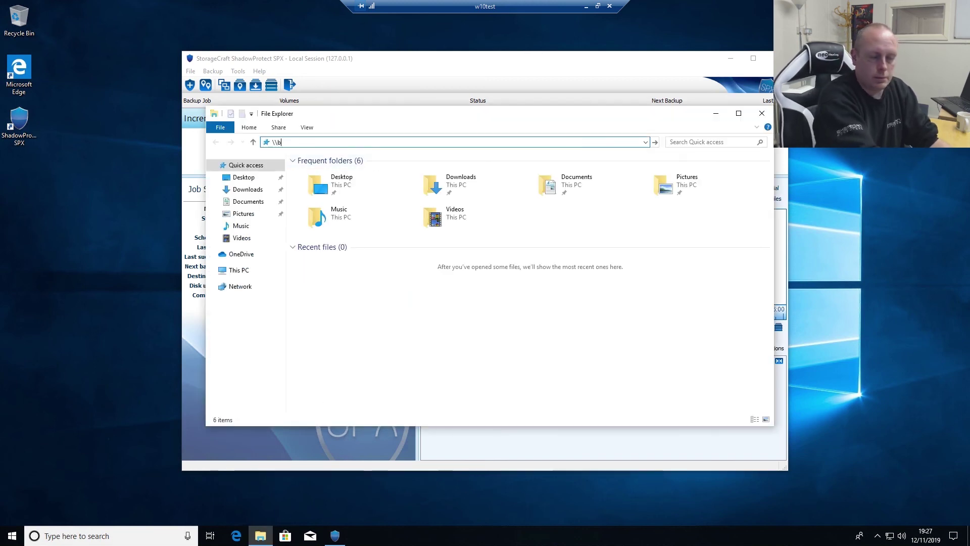
key(BackSpace)
key(BackSpace)
key(BackSpace)
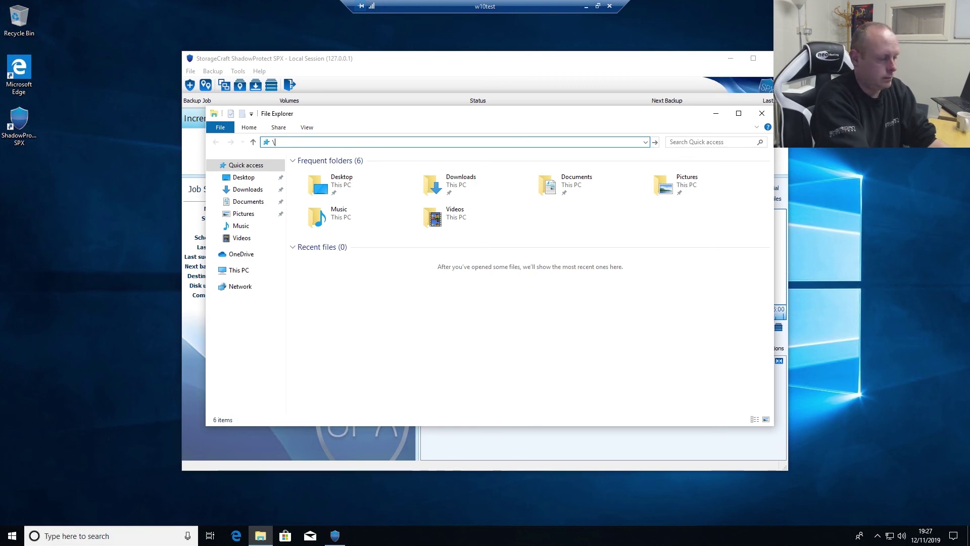
text(\w10b)
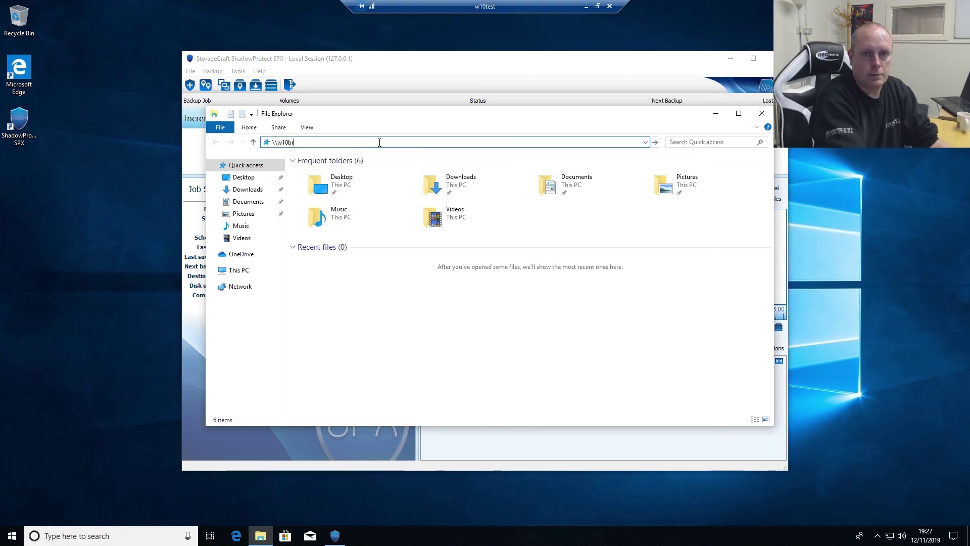
text(dr)
key(Return)
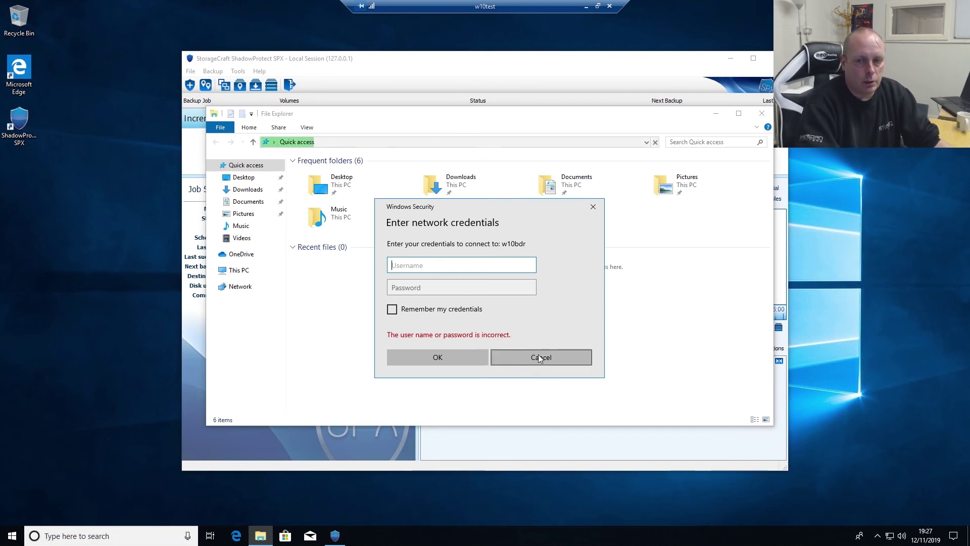
click(552, 362)
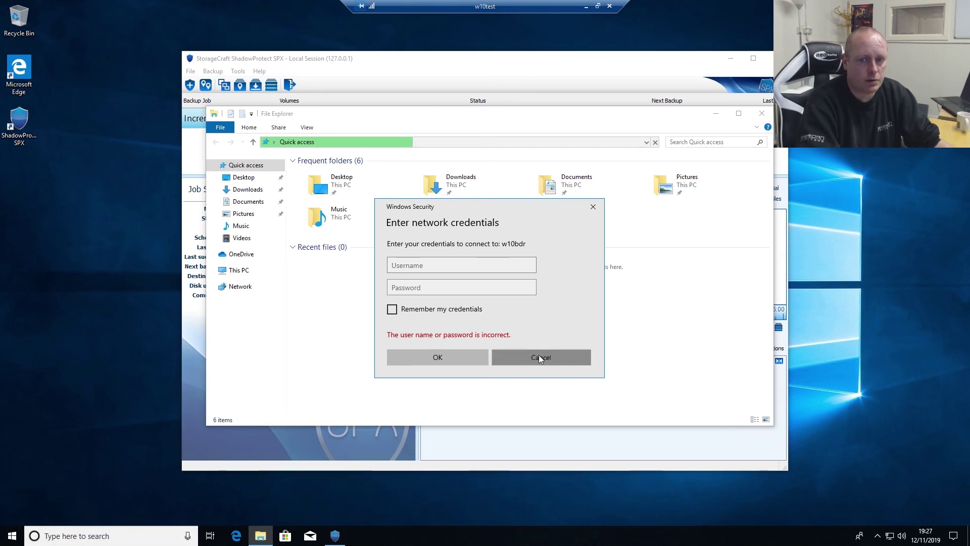
click(549, 357)
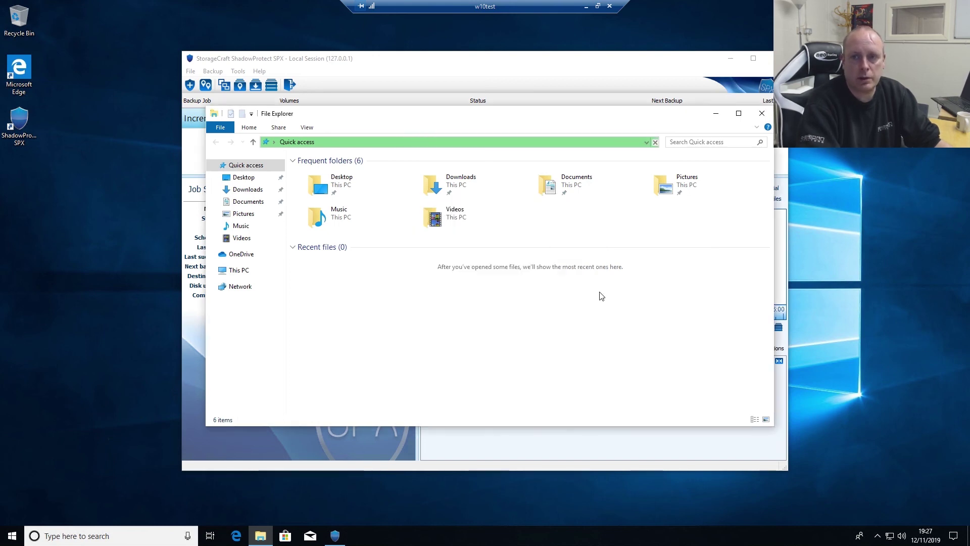
Close the file browser and scroll through the ImageManager Overview article's introduction and feature list
click(761, 114)
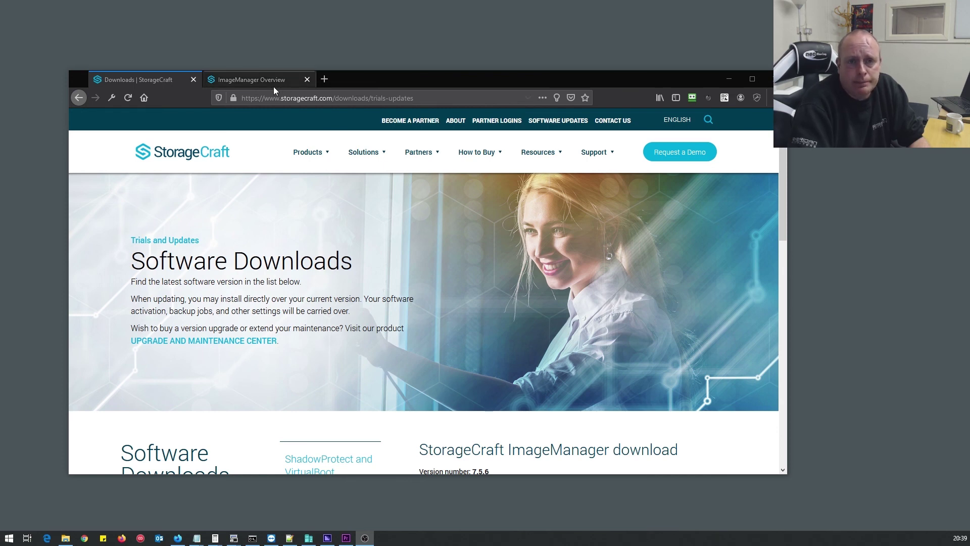
click(251, 79)
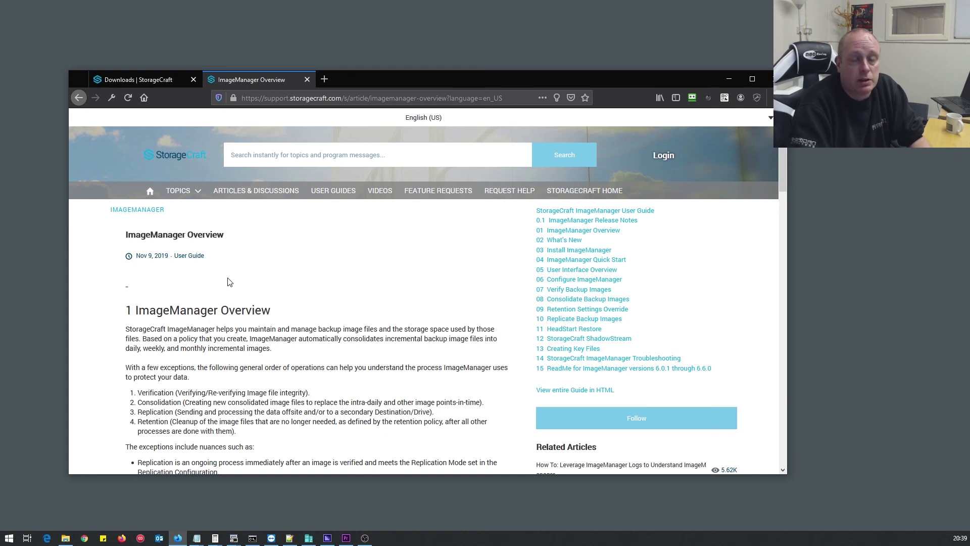
scroll(227, 282, down, 2)
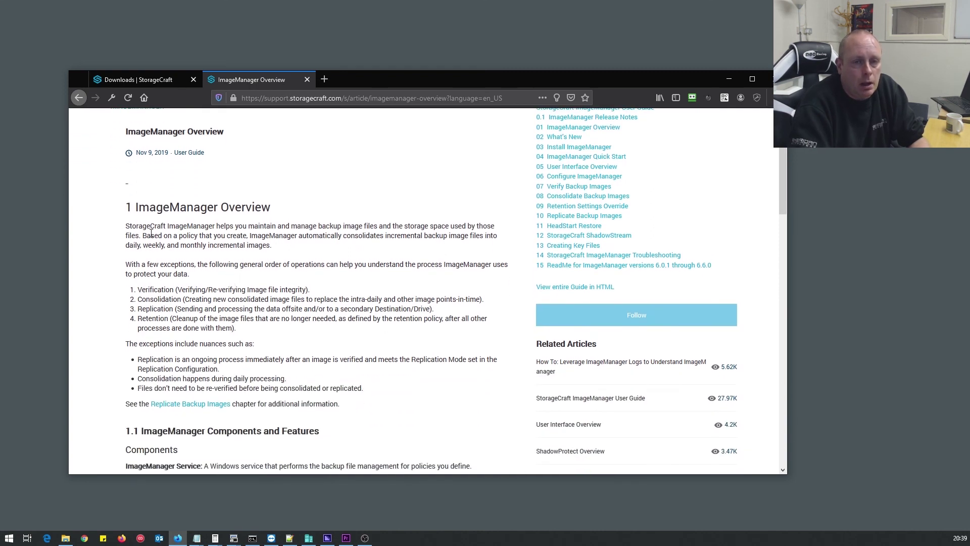